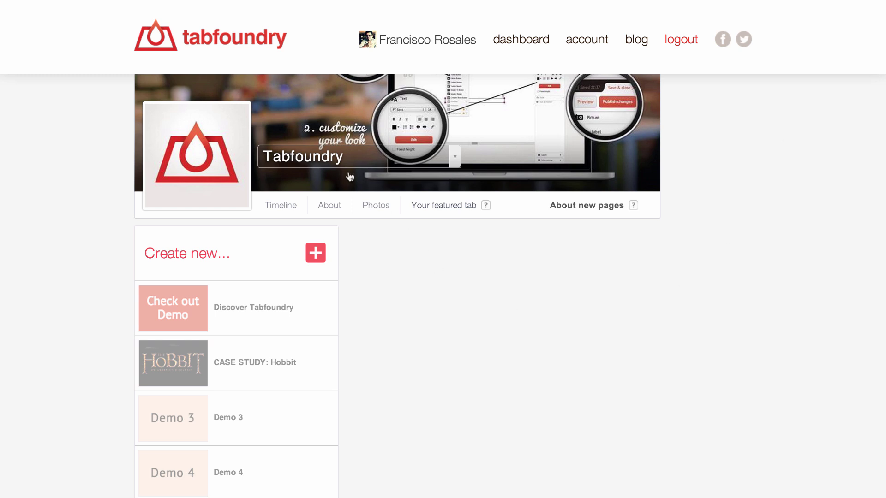
Switch the dashboard to the SocialMouths page.
{"action": "left_click", "coordinate": [457, 160]}
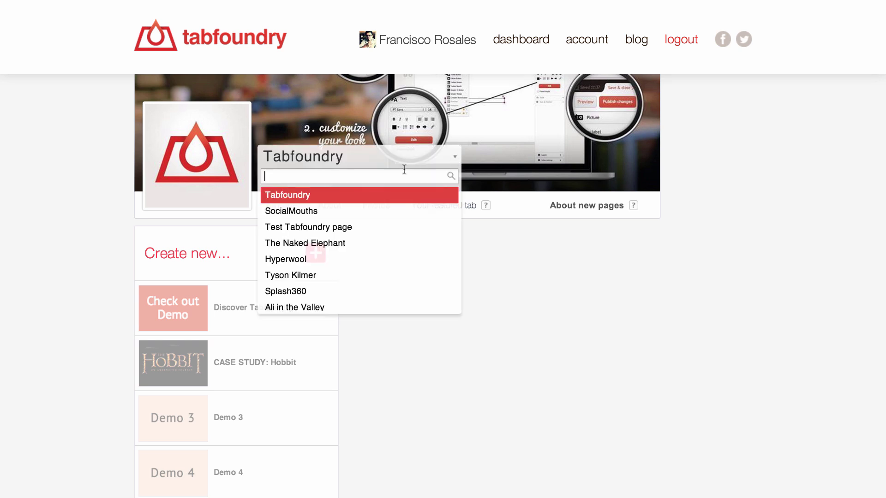
{"action": "left_click", "coordinate": [307, 212]}
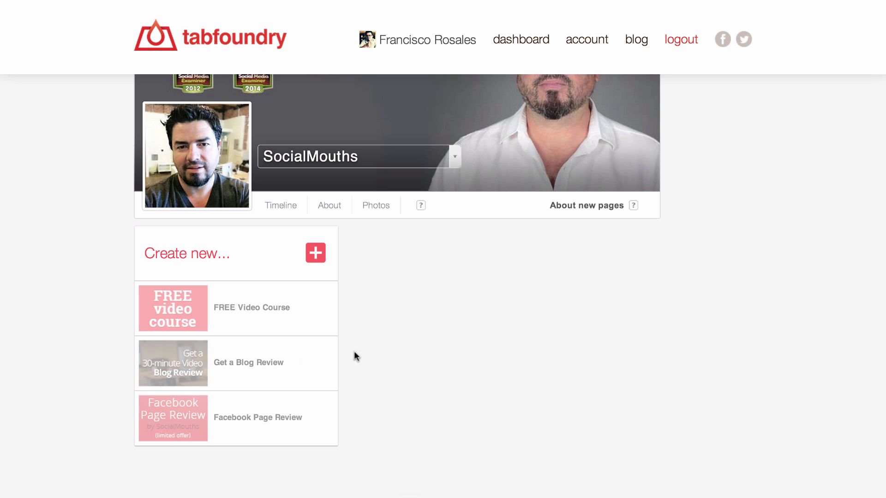
Read the help tip about the featured tab and start creating a new tab for the SocialMouths page.
{"action": "left_click", "coordinate": [419, 206]}
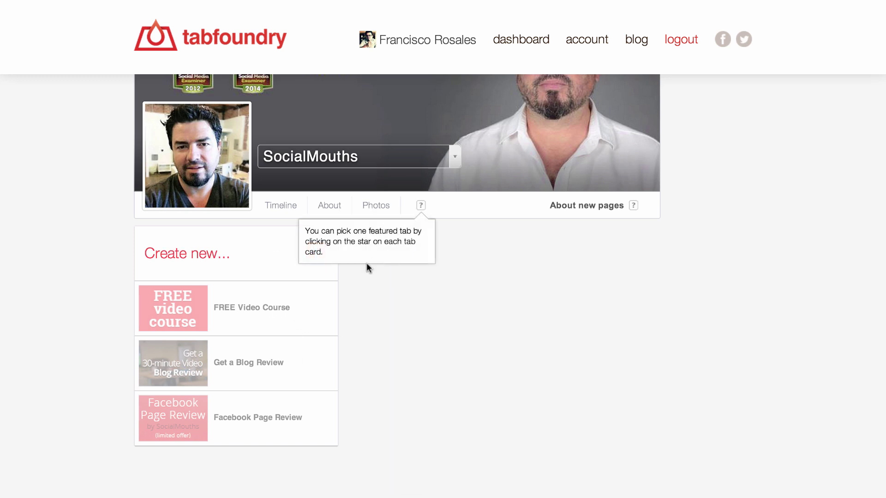
{"action": "left_click", "coordinate": [368, 266]}
{"action": "left_click", "coordinate": [420, 207]}
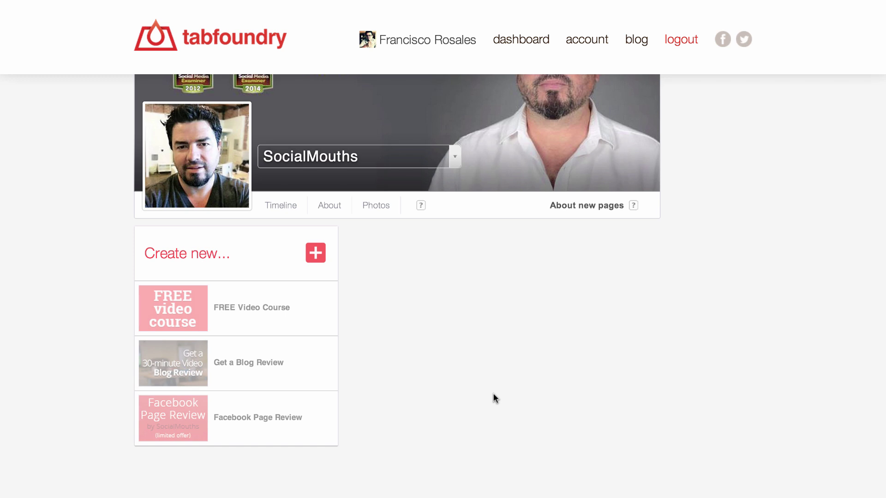
{"action": "left_click", "coordinate": [316, 260]}
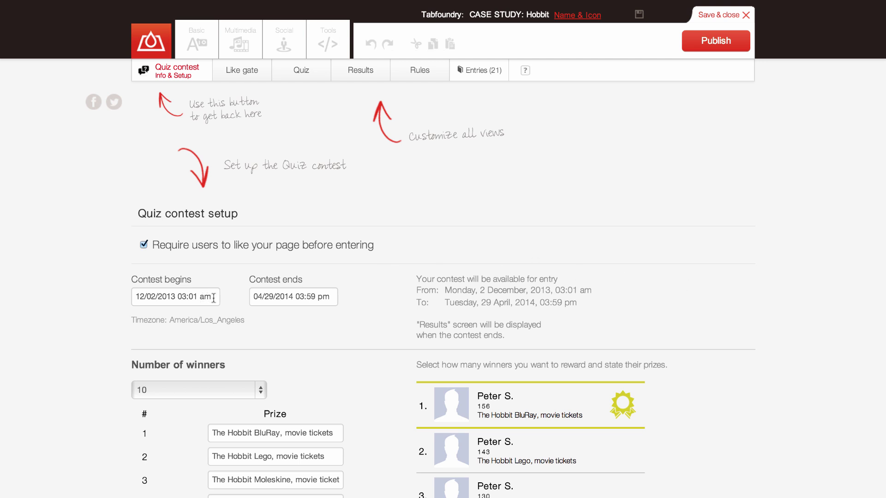
Look at the calendar for the contest's start date and the available options for the number of winners, keeping the current settings.
{"action": "left_click", "coordinate": [170, 296]}
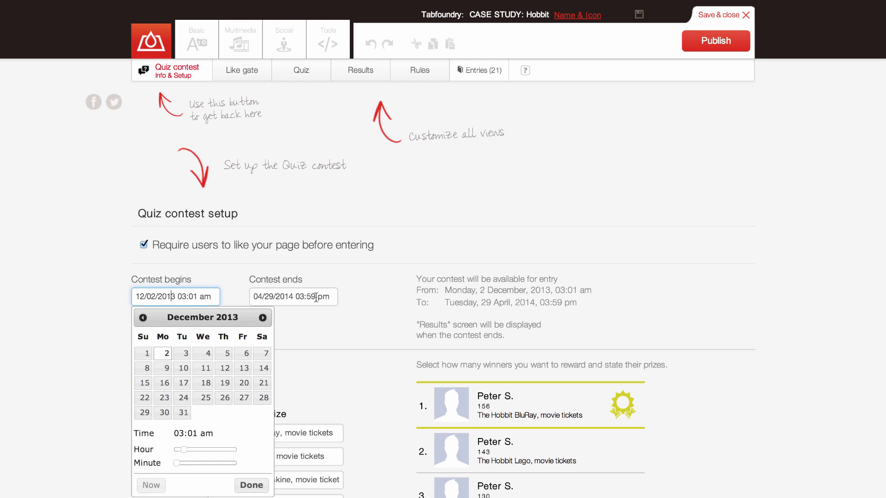
{"action": "left_click", "coordinate": [386, 317]}
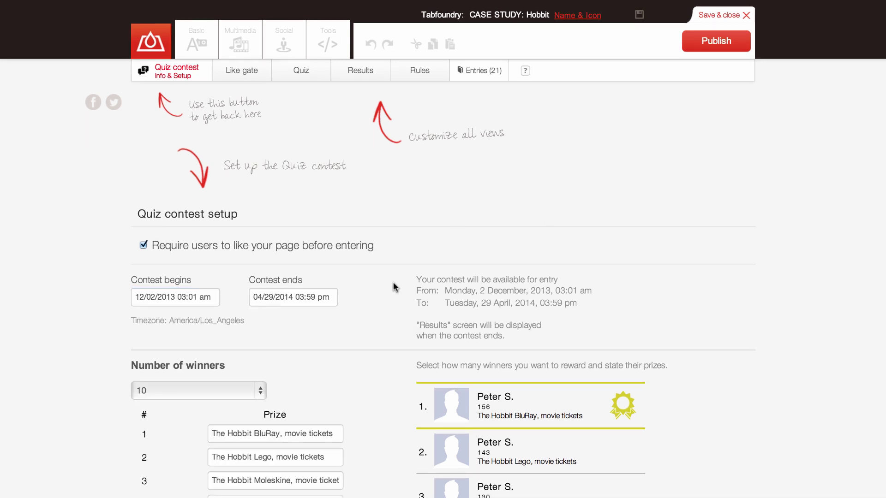
{"action": "scroll", "coordinate": [390, 301], "scroll_direction": "down", "scroll_amount": 5}
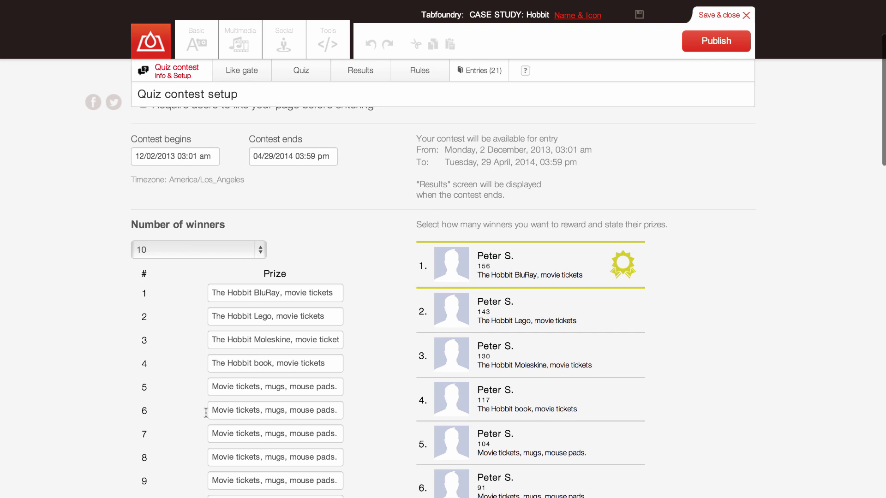
{"action": "left_click", "coordinate": [251, 253]}
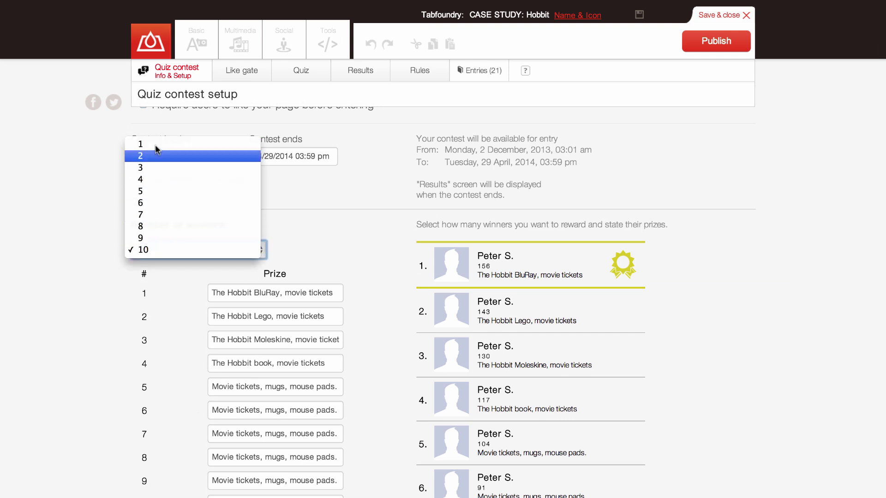
{"action": "left_click", "coordinate": [366, 236]}
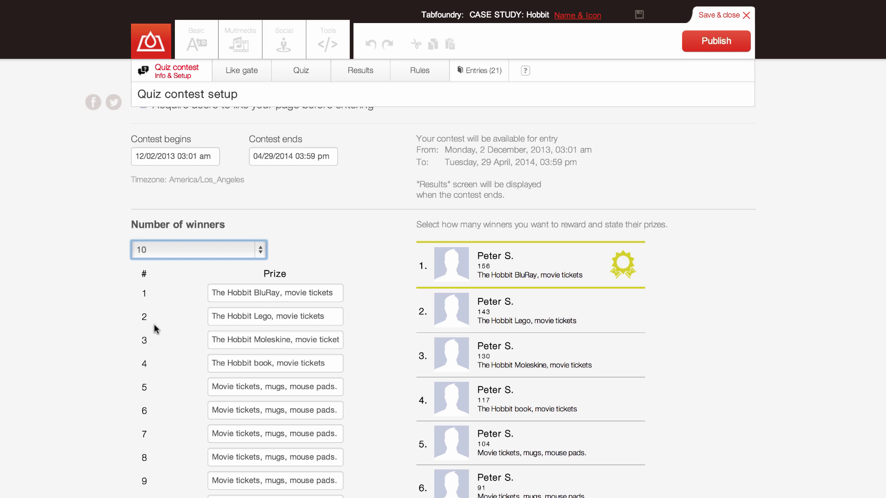
{"action": "left_click", "coordinate": [370, 323]}
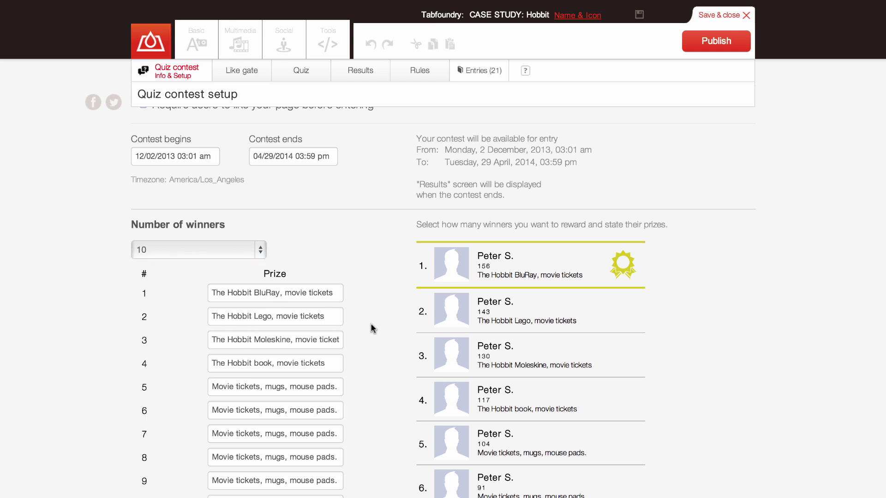
Bring up the file chooser for the link preview picture and dismiss it without choosing a file.
{"action": "scroll", "coordinate": [370, 323], "scroll_direction": "down", "scroll_amount": 10}
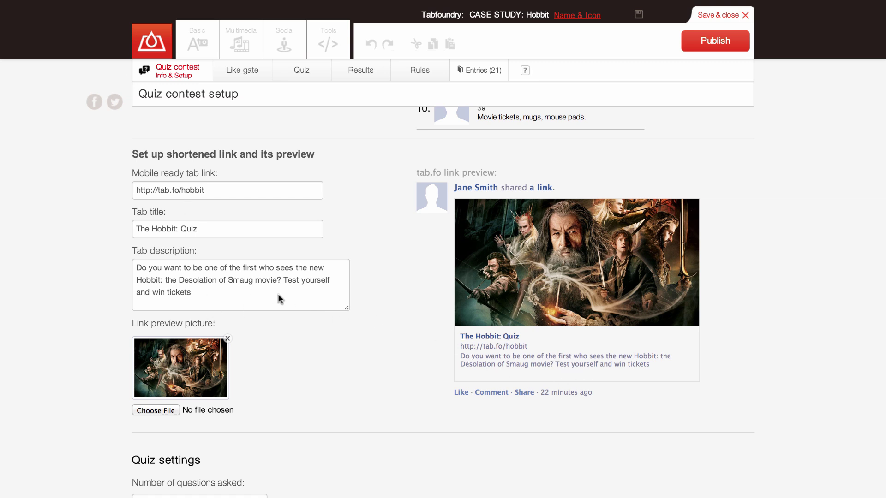
{"action": "scroll", "coordinate": [341, 348], "scroll_direction": "up", "scroll_amount": 2}
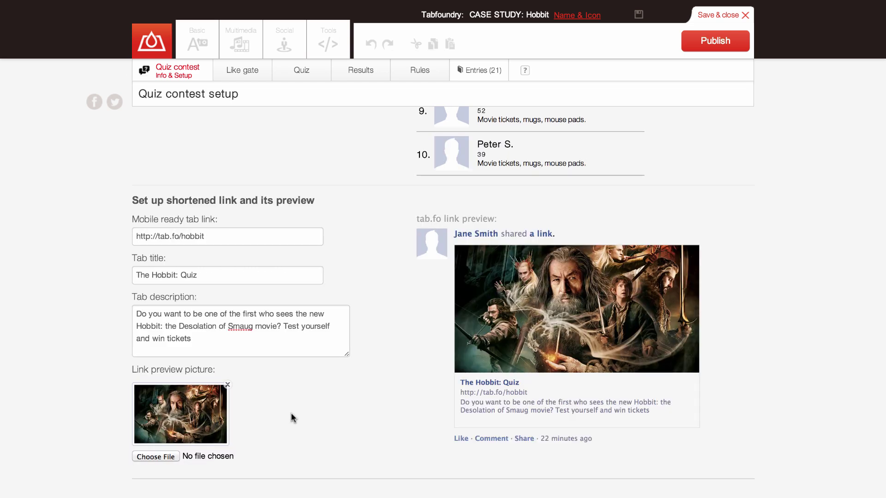
{"action": "left_click", "coordinate": [160, 457]}
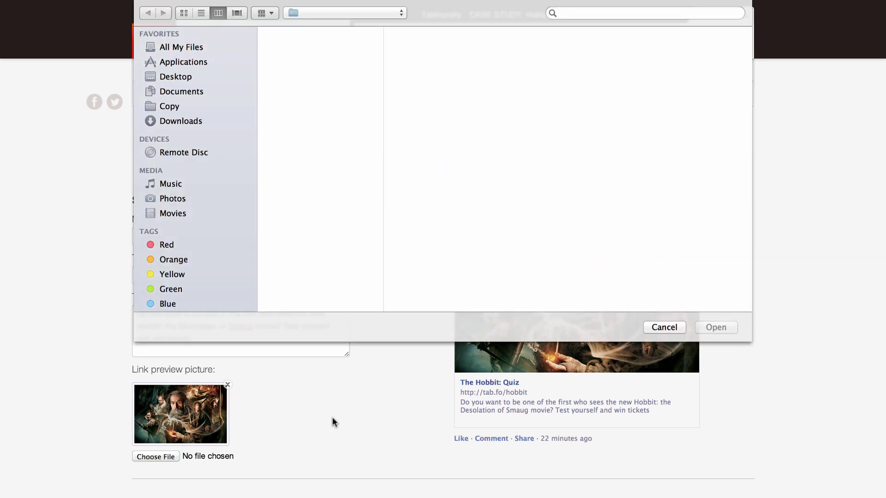
{"action": "left_click", "coordinate": [664, 326]}
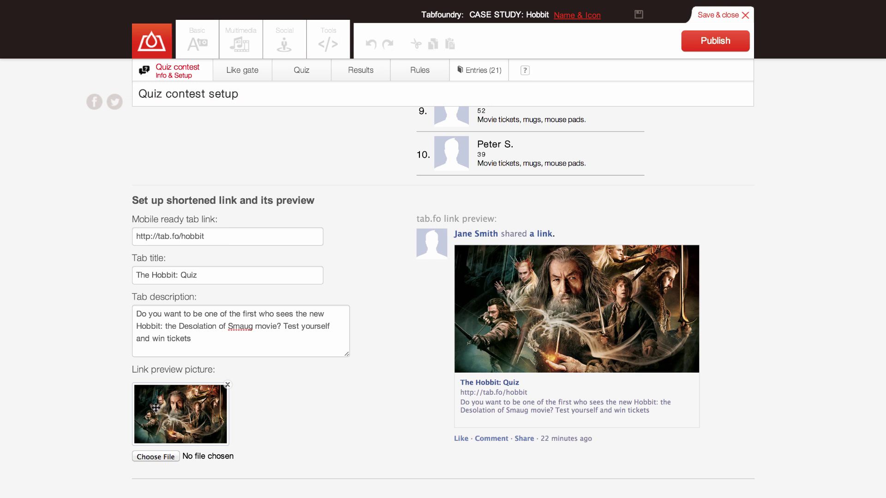
Review the tab description and the mobile-ready tab link in the shortened link setup.
{"action": "left_click_drag", "start_coordinate": [193, 340], "coordinate": [124, 308]}
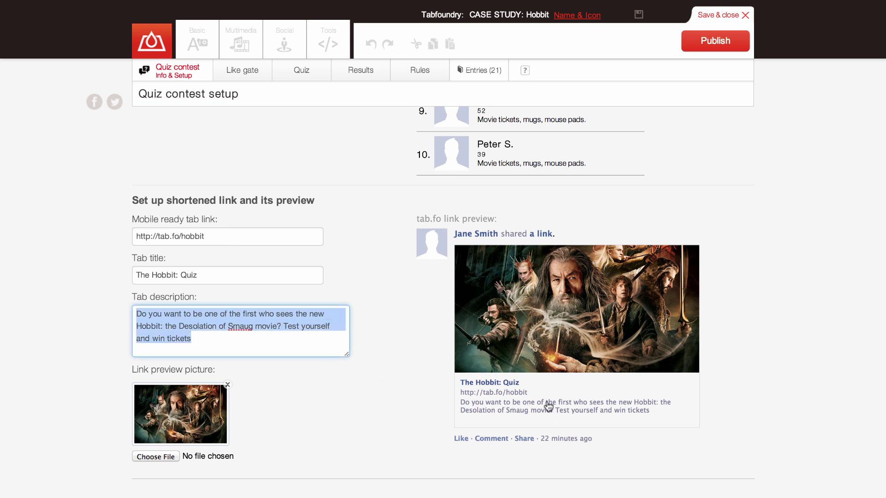
{"action": "left_click", "coordinate": [378, 399]}
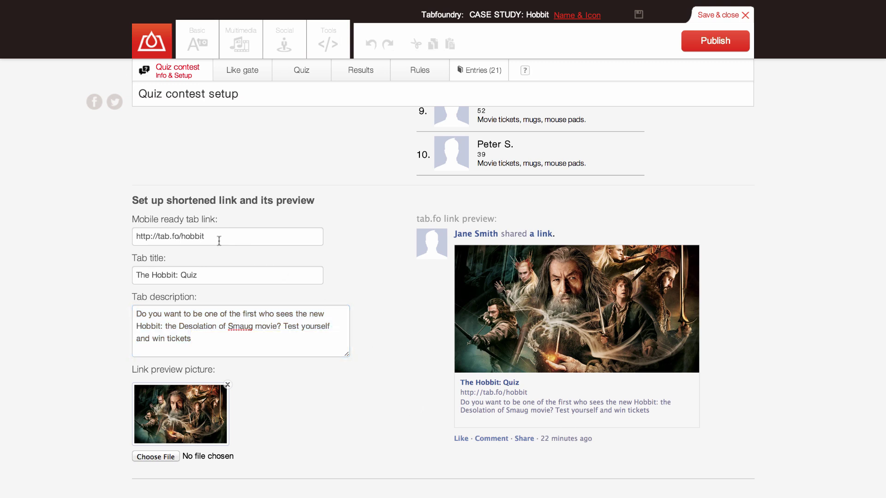
{"action": "left_click_drag", "start_coordinate": [213, 237], "coordinate": [131, 236]}
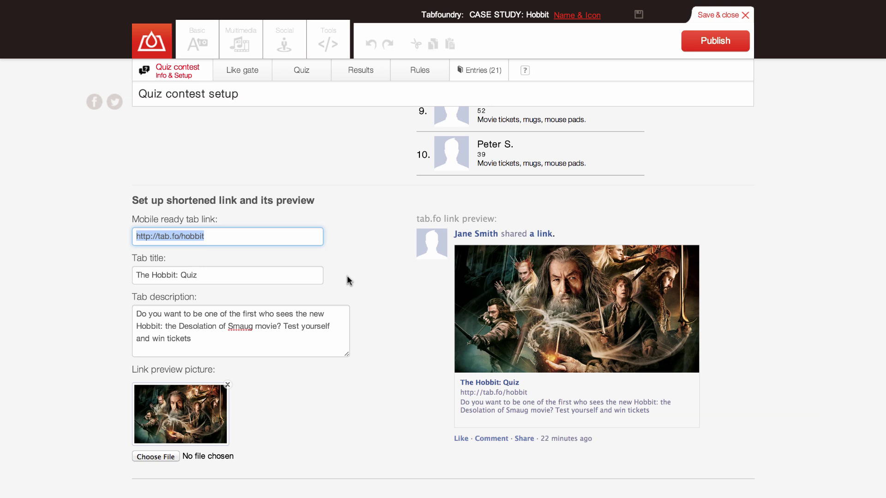
{"action": "left_click", "coordinate": [216, 238]}
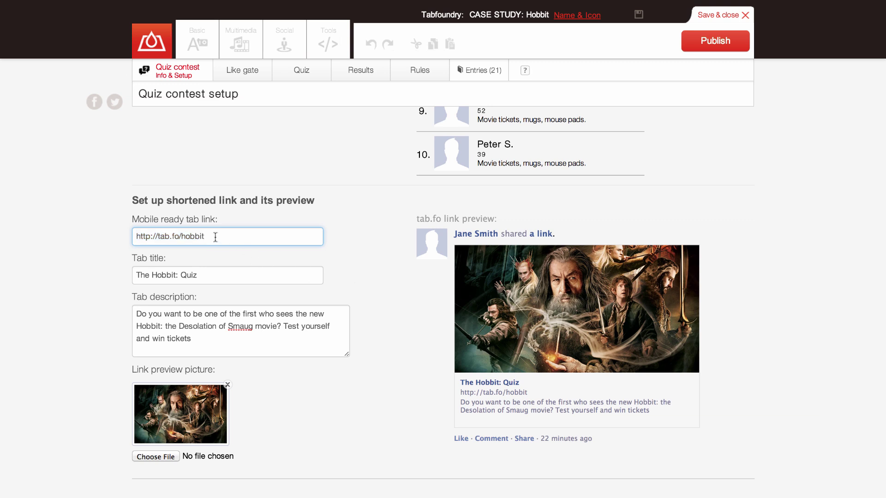
{"action": "left_click_drag", "start_coordinate": [216, 237], "coordinate": [182, 236]}
{"action": "left_click", "coordinate": [810, 336]}
Review the quiz settings for number of questions, answer time limit, points per correct answer and bonus points.
{"action": "scroll", "coordinate": [810, 336], "scroll_direction": "down", "scroll_amount": 2}
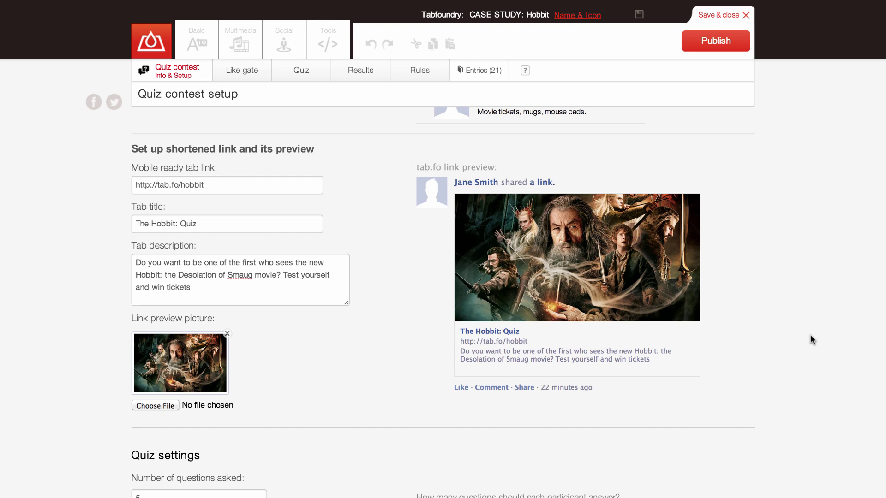
{"action": "scroll", "coordinate": [810, 335], "scroll_direction": "down", "scroll_amount": 5}
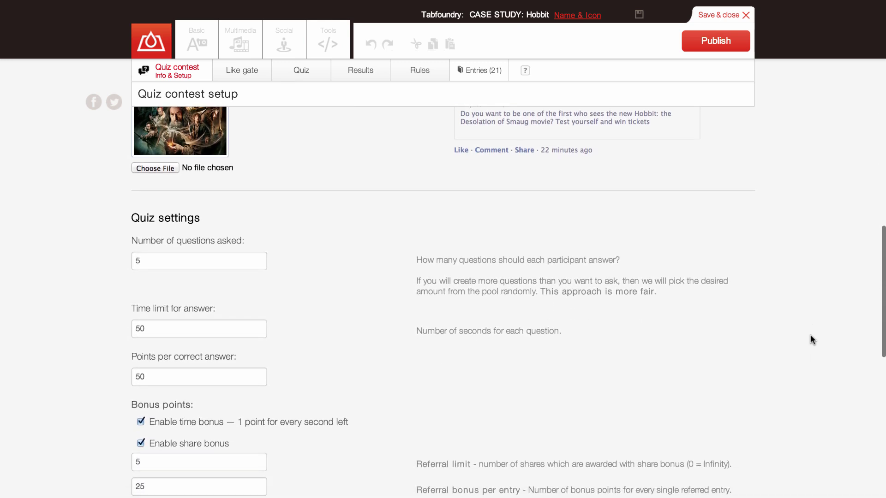
{"action": "scroll", "coordinate": [812, 339], "scroll_direction": "down", "scroll_amount": 1}
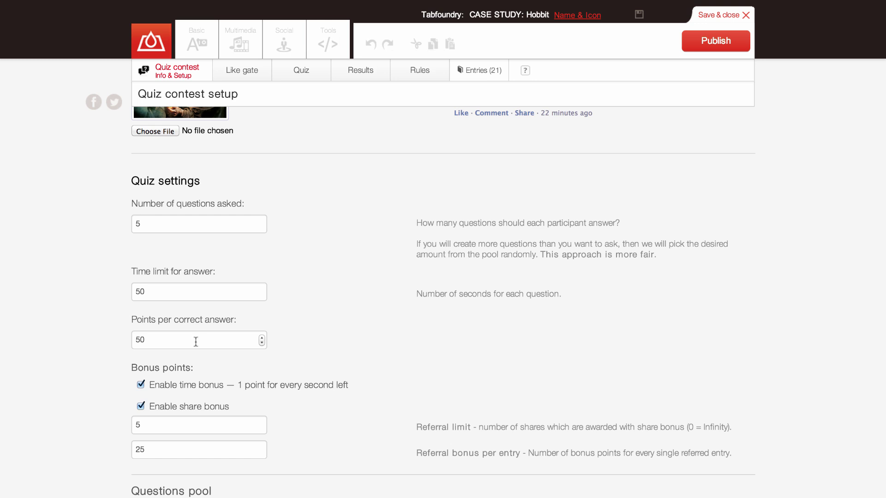
{"action": "scroll", "coordinate": [355, 336], "scroll_direction": "down", "scroll_amount": 1}
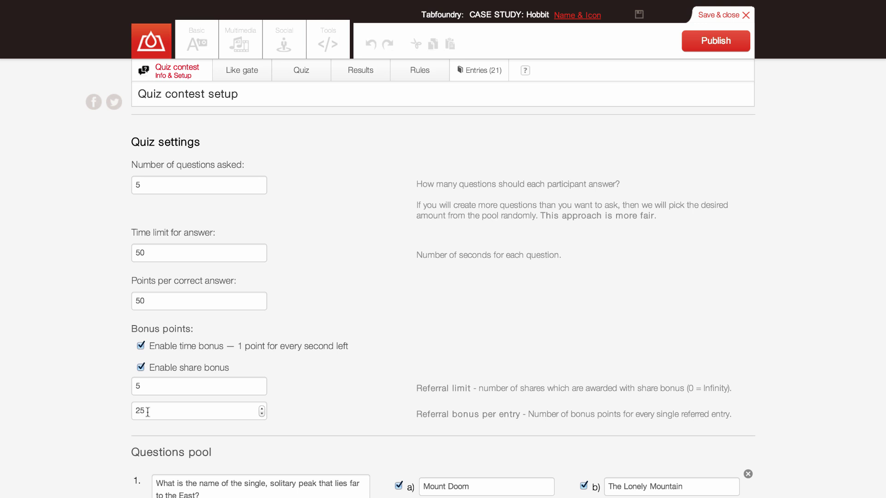
{"action": "scroll", "coordinate": [382, 277], "scroll_direction": "up", "scroll_amount": 1}
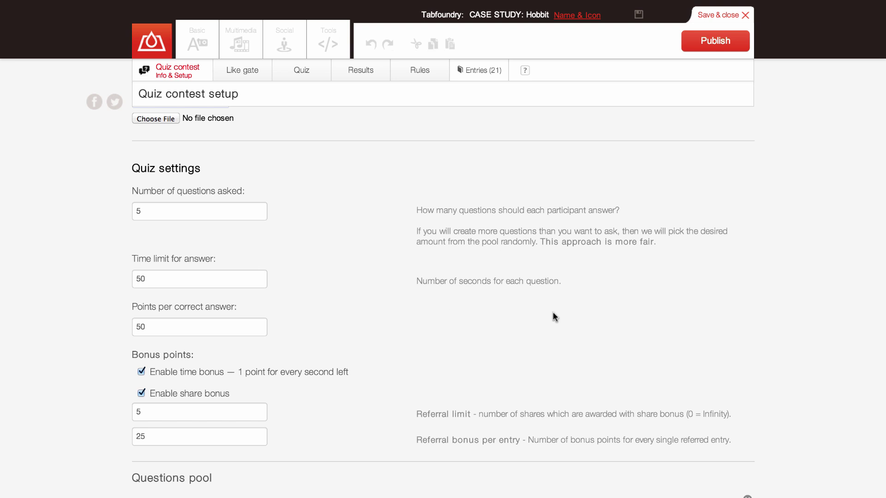
Review the questions pool with its answer options and correct answers, down to the last question.
{"action": "scroll", "coordinate": [728, 326], "scroll_direction": "down", "scroll_amount": 6}
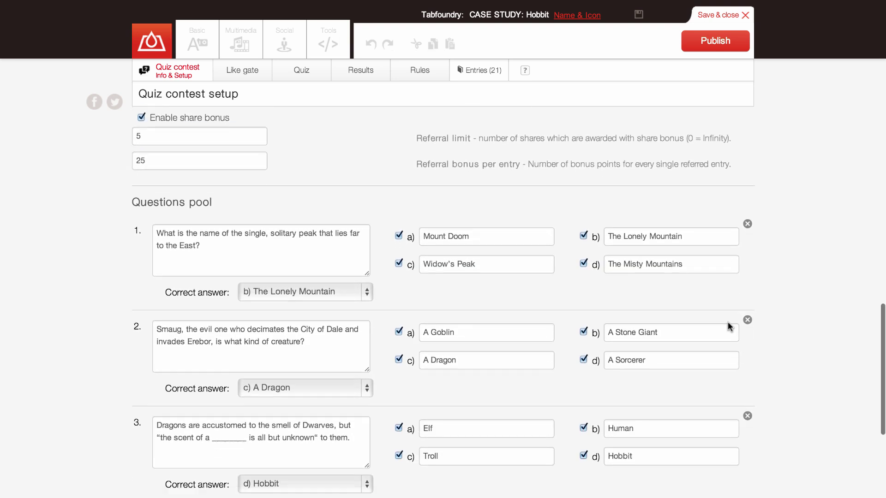
{"action": "scroll", "coordinate": [728, 326], "scroll_direction": "down", "scroll_amount": 2}
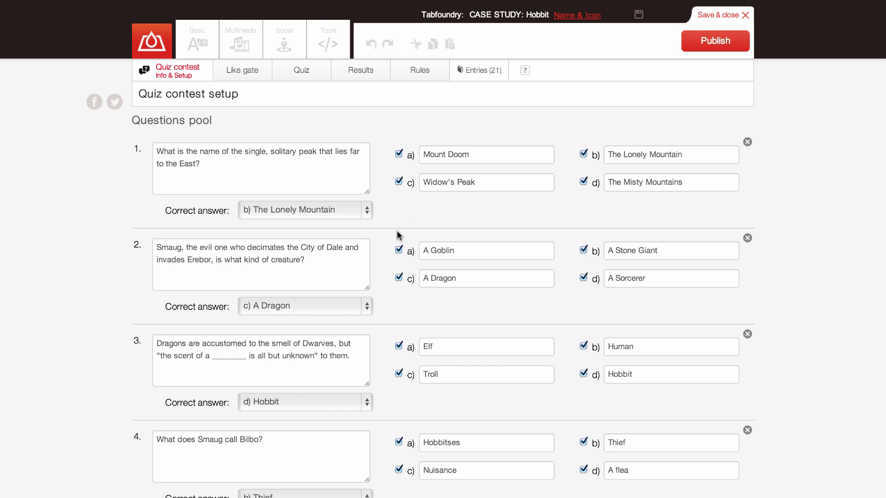
{"action": "scroll", "coordinate": [387, 344], "scroll_direction": "down", "scroll_amount": 8}
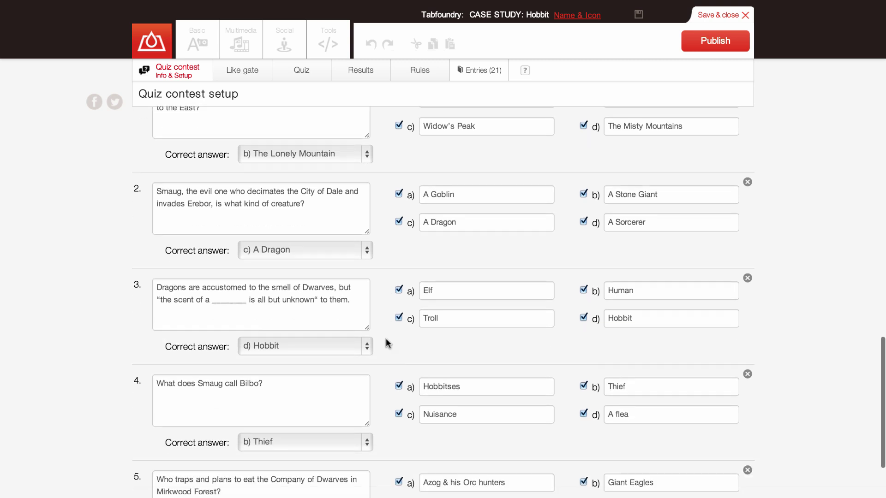
{"action": "scroll", "coordinate": [387, 344], "scroll_direction": "down", "scroll_amount": 2}
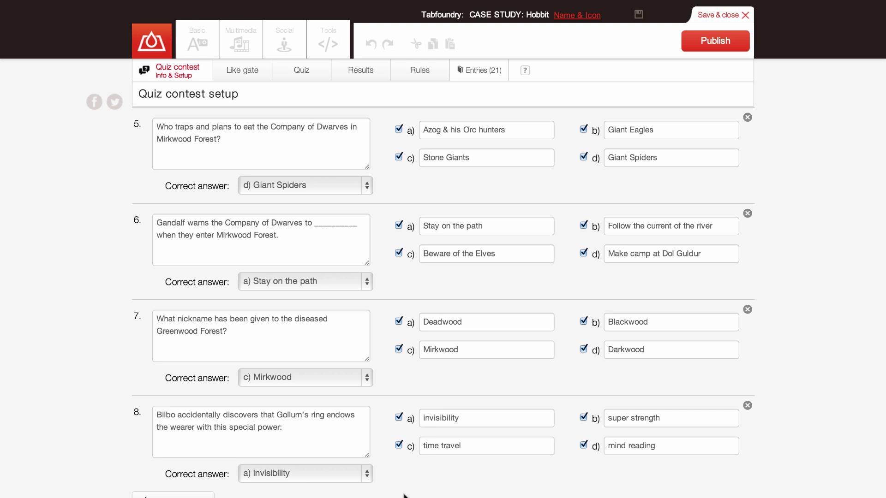
{"action": "scroll", "coordinate": [406, 494], "scroll_direction": "down", "scroll_amount": 4}
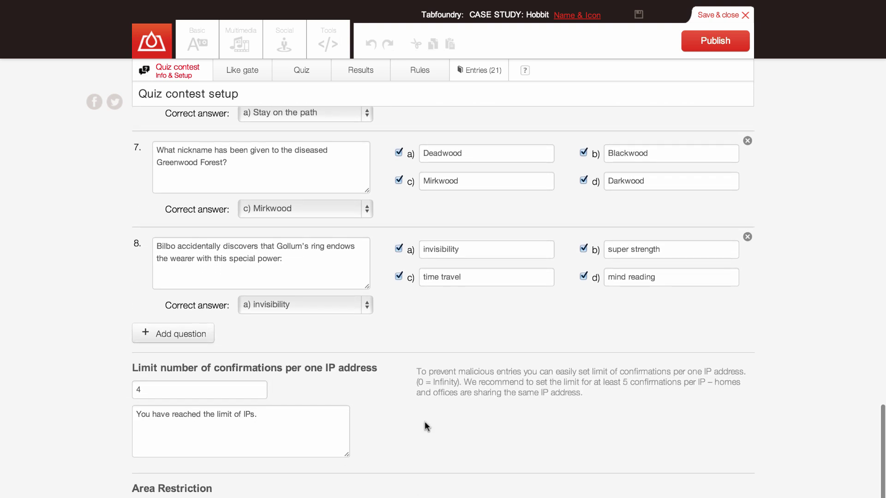
Review the limit on confirmations per IP address, the area restriction and the localization messages.
{"action": "scroll", "coordinate": [425, 422], "scroll_direction": "down", "scroll_amount": 1}
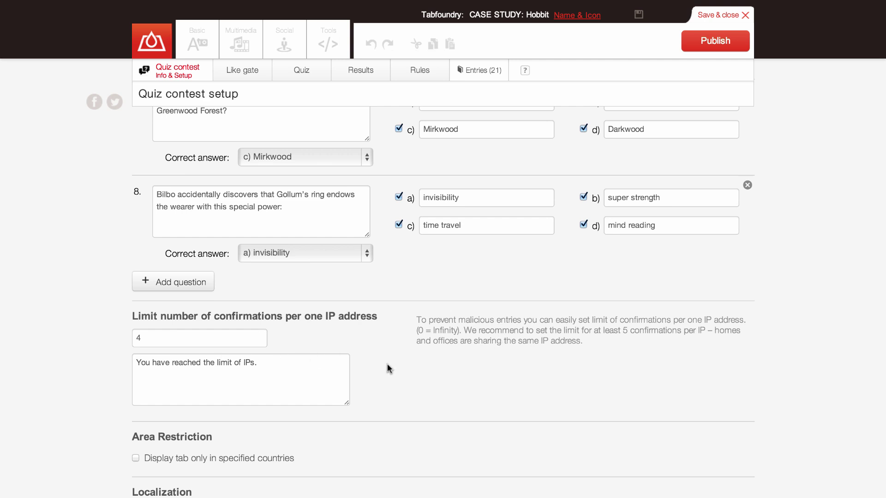
{"action": "scroll", "coordinate": [389, 368], "scroll_direction": "down", "scroll_amount": 3}
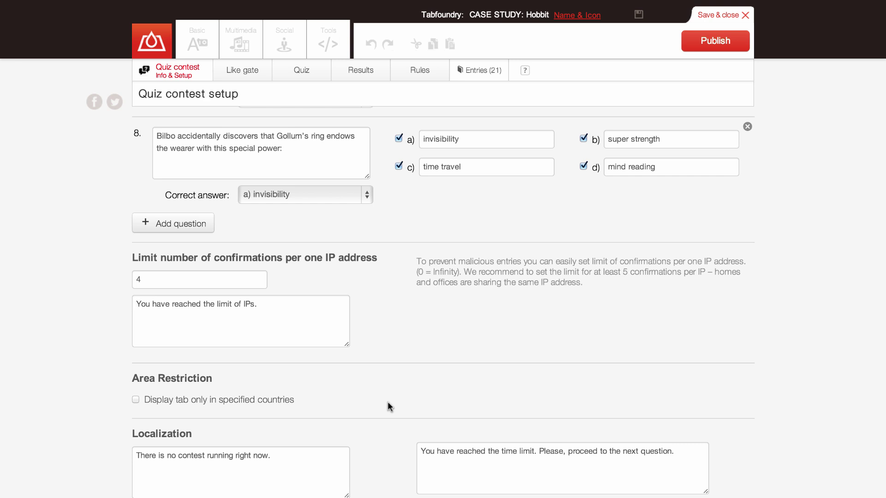
{"action": "scroll", "coordinate": [387, 406], "scroll_direction": "down", "scroll_amount": 2}
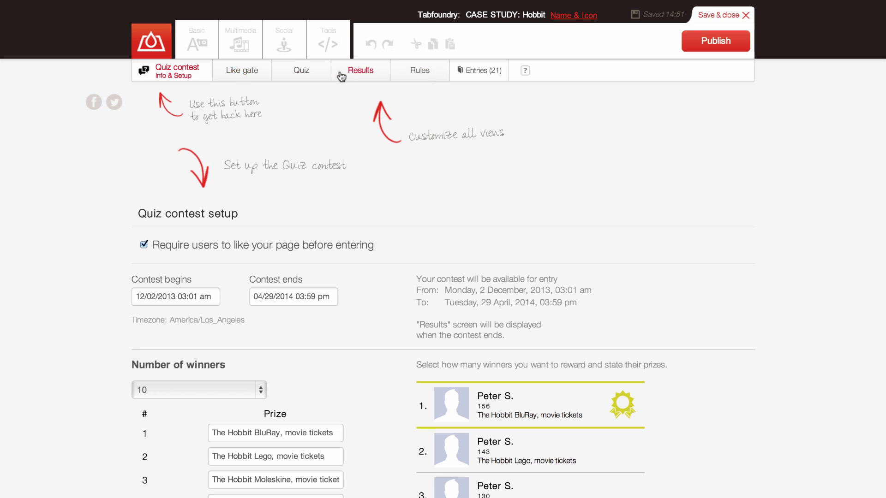
Open the quiz contest's Like gate view and nudge the Hobbit quiz introduction text box slightly upward.
{"action": "left_click", "coordinate": [253, 73]}
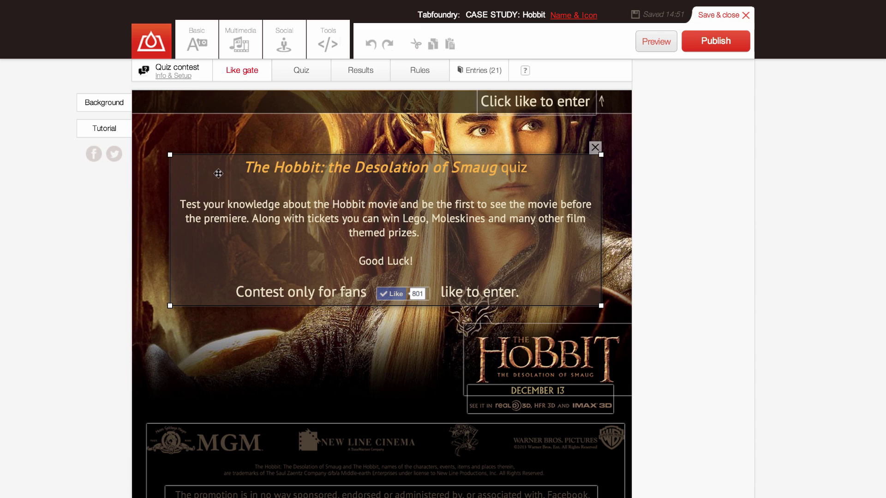
{"action": "mouse_move", "coordinate": [222, 175]}
{"action": "left_mouse_down"}
{"action": "mouse_move", "coordinate": [249, 187]}
{"action": "mouse_move", "coordinate": [204, 200]}
{"action": "mouse_move", "coordinate": [219, 170]}
{"action": "left_mouse_up"}
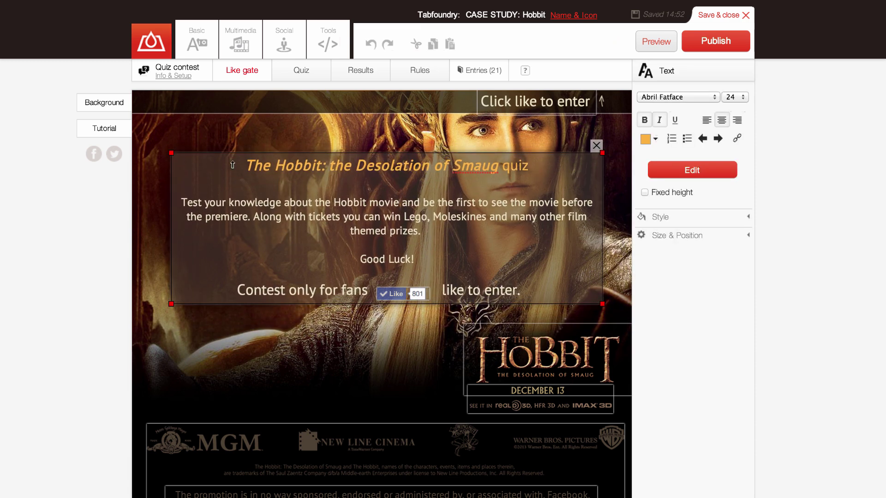
{"action": "left_click", "coordinate": [249, 146]}
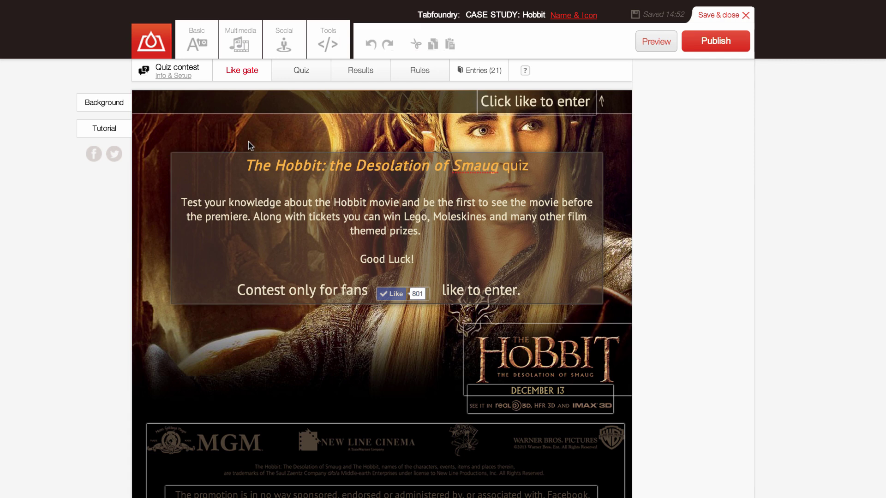
Undo the introduction text box nudge, then try moving the Hobbit logo up and to the left and undo that move.
{"action": "left_click", "coordinate": [371, 44]}
{"action": "left_click", "coordinate": [551, 349]}
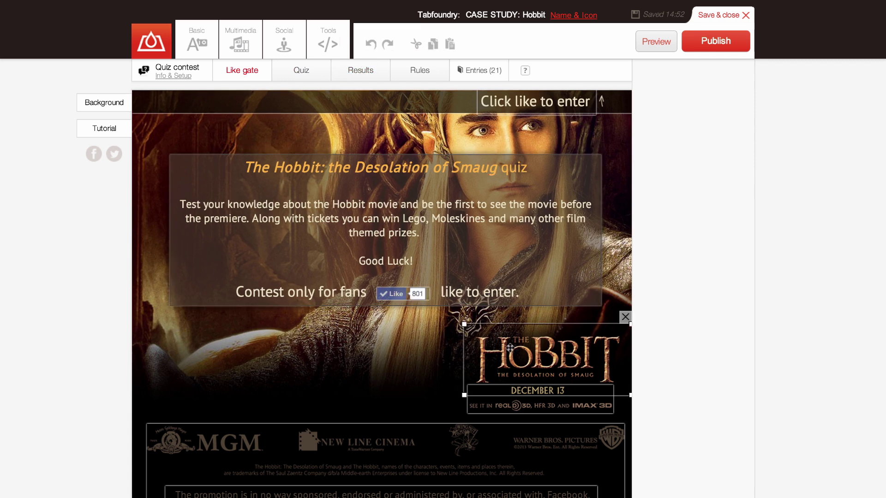
{"action": "left_click_drag", "start_coordinate": [551, 349], "coordinate": [510, 336]}
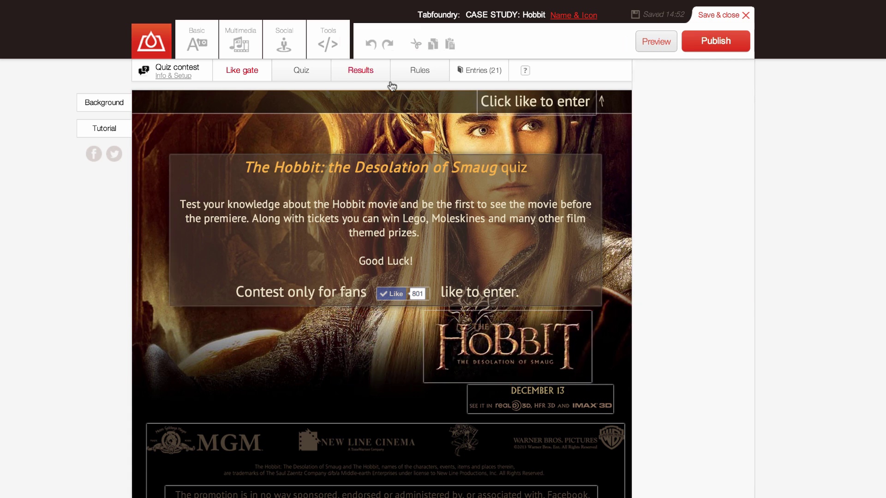
{"action": "left_click", "coordinate": [372, 46]}
Look over the tool elements that can be added to the page, and open the contest's Quiz view.
{"action": "left_click", "coordinate": [400, 294]}
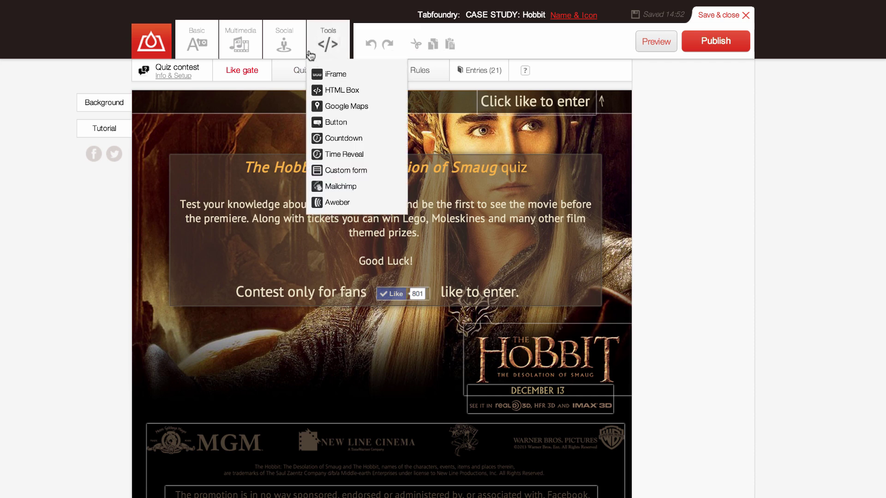
{"action": "mouse_move", "coordinate": [293, 47]}
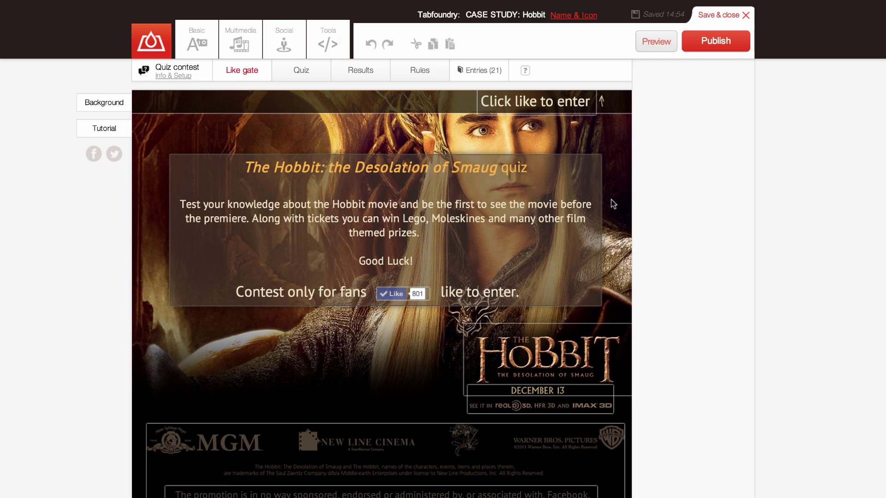
{"action": "left_click", "coordinate": [301, 71]}
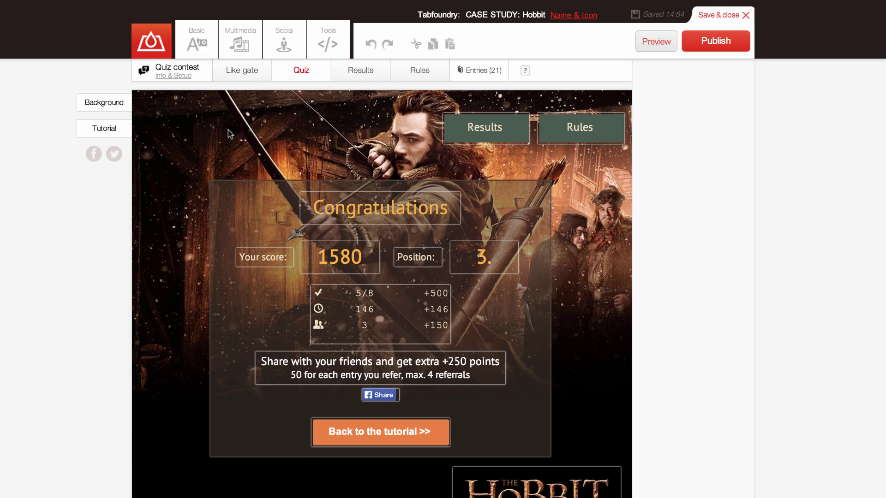
Try moving the Hobbit logo below the quiz box slightly up and to the left, and undo the move.
{"action": "left_click", "coordinate": [556, 491]}
{"action": "left_click_drag", "start_coordinate": [556, 491], "coordinate": [494, 487]}
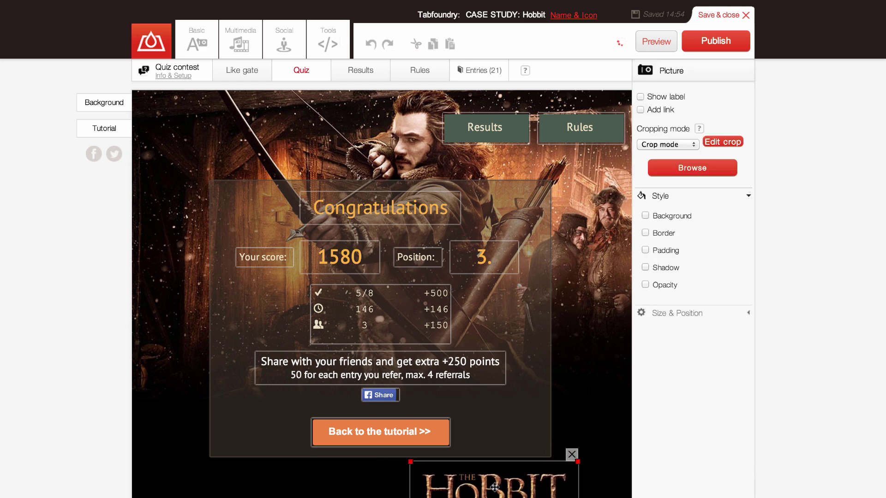
{"action": "left_click", "coordinate": [371, 44]}
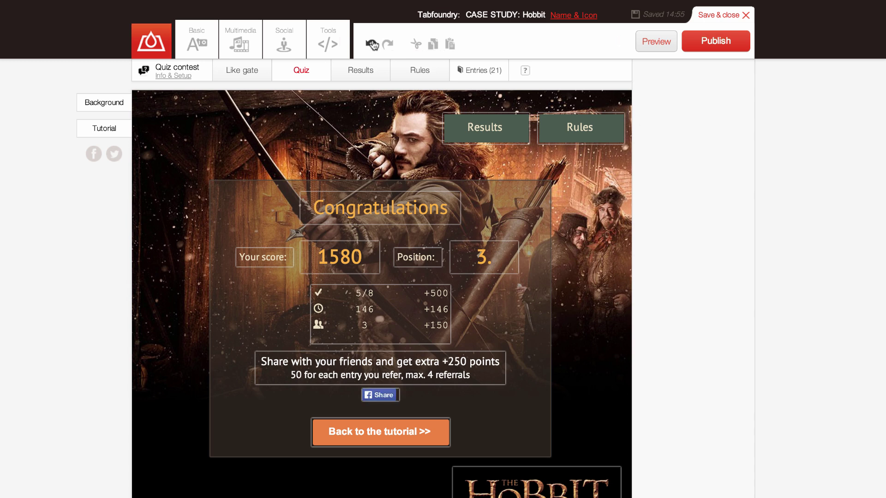
Select the quiz box and examine its Entrance, Quiz and Result states in turn.
{"action": "left_click", "coordinate": [482, 187]}
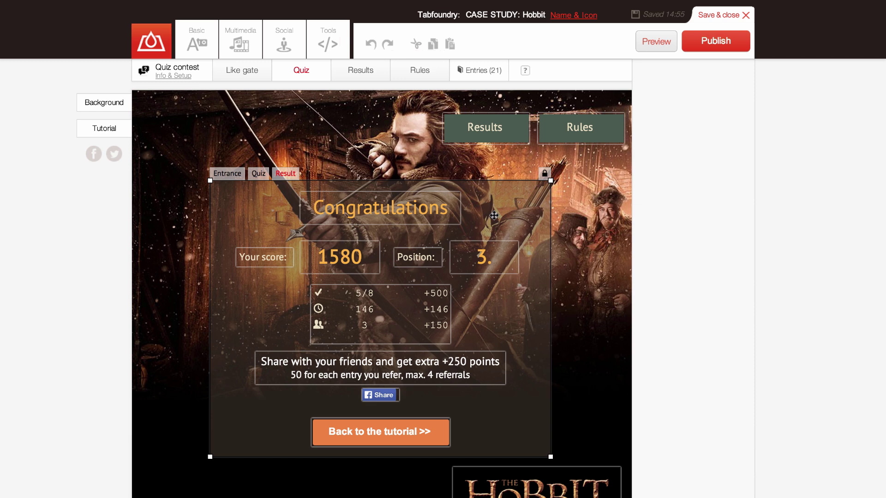
{"action": "left_click", "coordinate": [507, 206]}
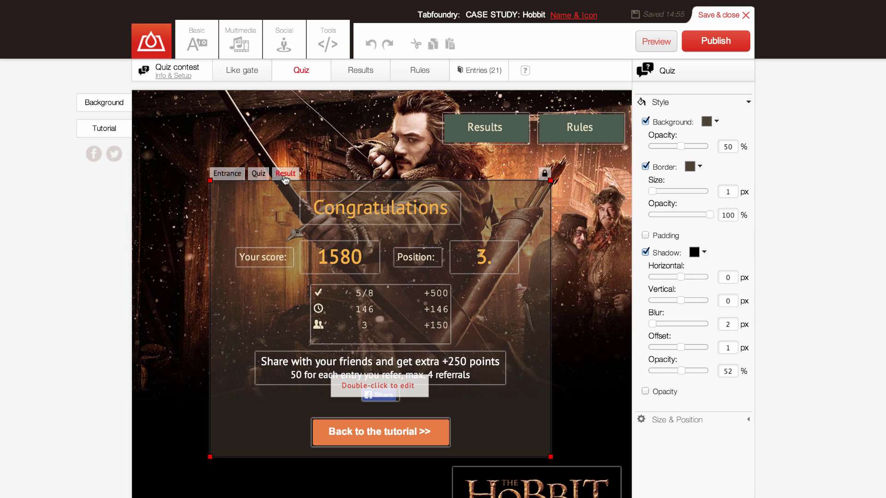
{"action": "left_click", "coordinate": [227, 173]}
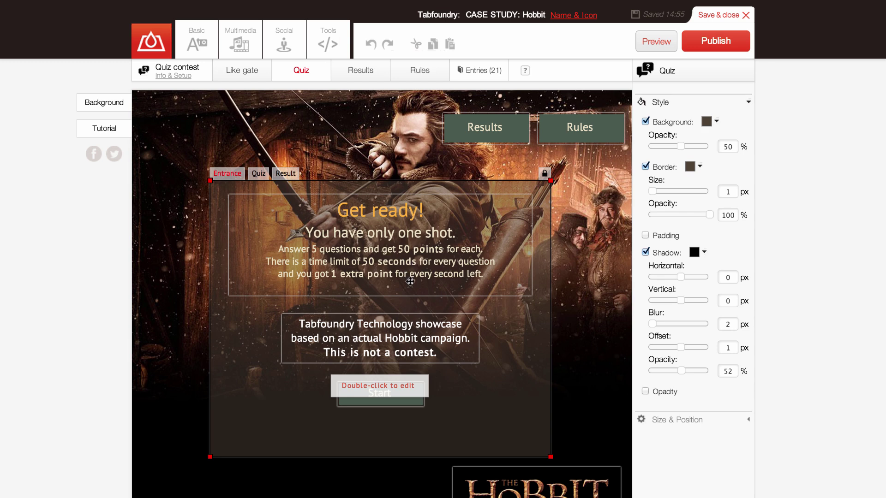
{"action": "left_click", "coordinate": [259, 174]}
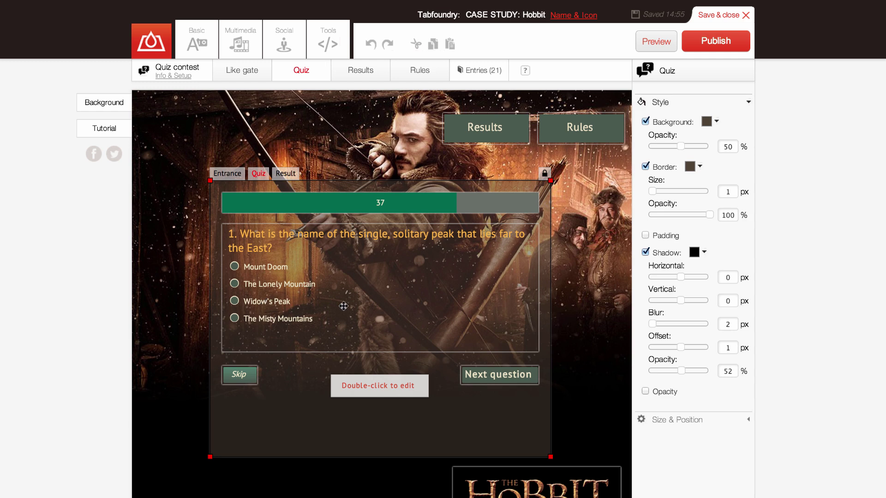
{"action": "left_click", "coordinate": [285, 174]}
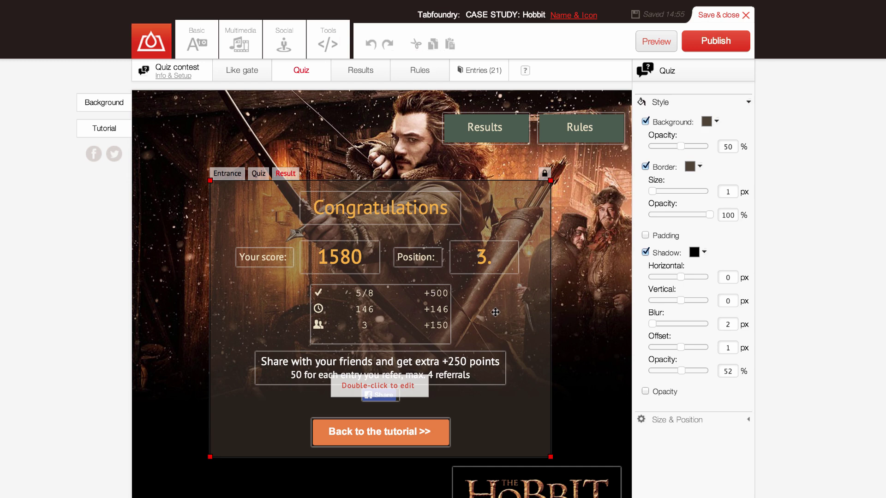
Set the quiz box's background opacity to 61% from the Entrance state and check the Quiz and Result states.
{"action": "left_click", "coordinate": [235, 179]}
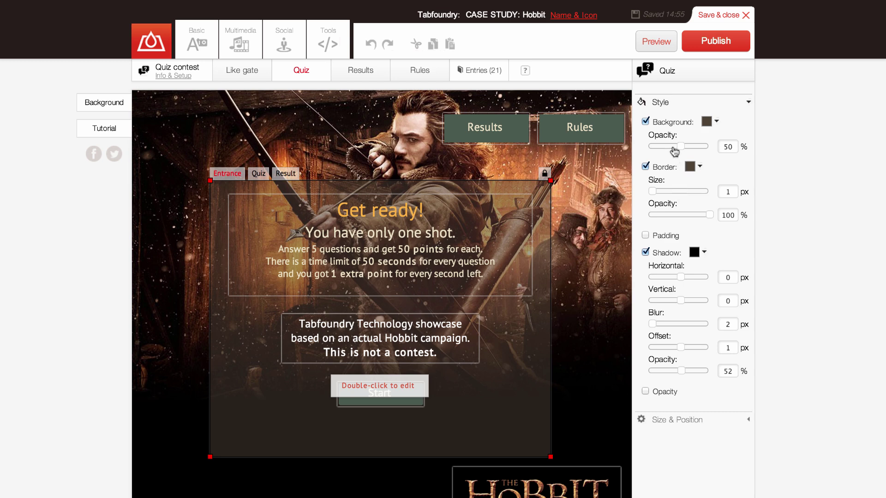
{"action": "mouse_move", "coordinate": [686, 148]}
{"action": "left_mouse_down"}
{"action": "mouse_move", "coordinate": [705, 146]}
{"action": "mouse_move", "coordinate": [664, 146]}
{"action": "mouse_move", "coordinate": [687, 146]}
{"action": "left_mouse_up"}
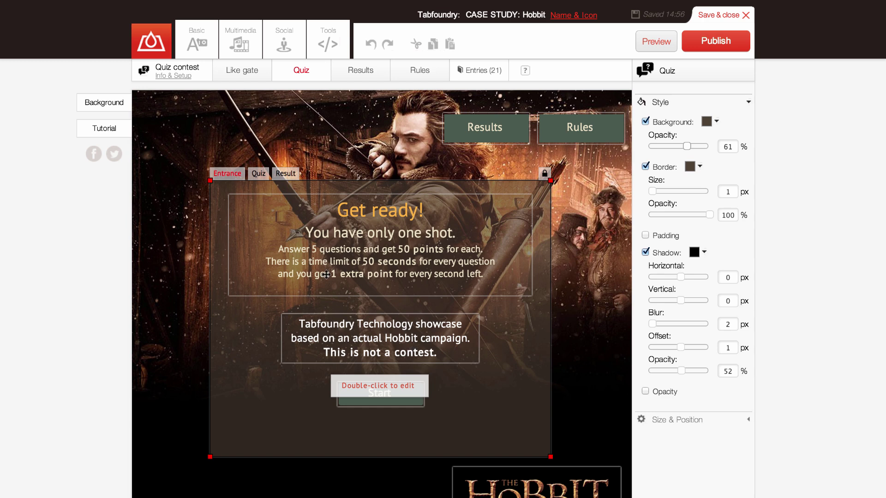
{"action": "left_click", "coordinate": [260, 177]}
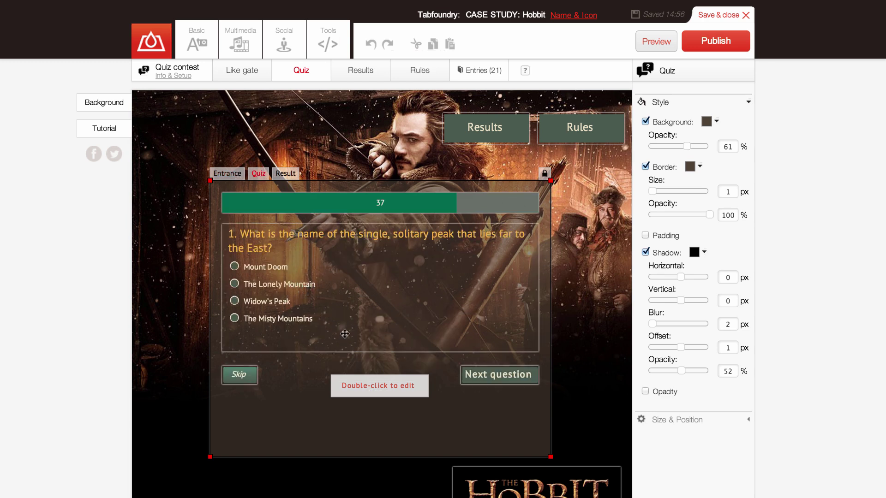
{"action": "left_click", "coordinate": [289, 176]}
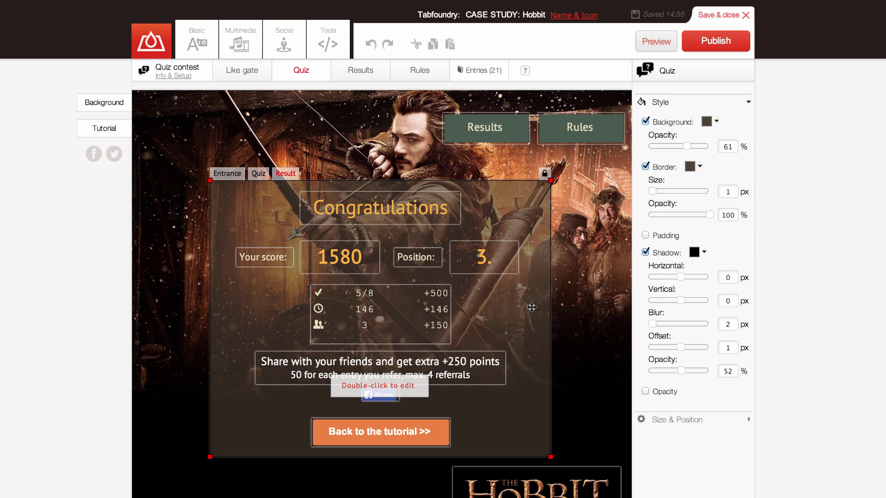
{"action": "left_click", "coordinate": [583, 300]}
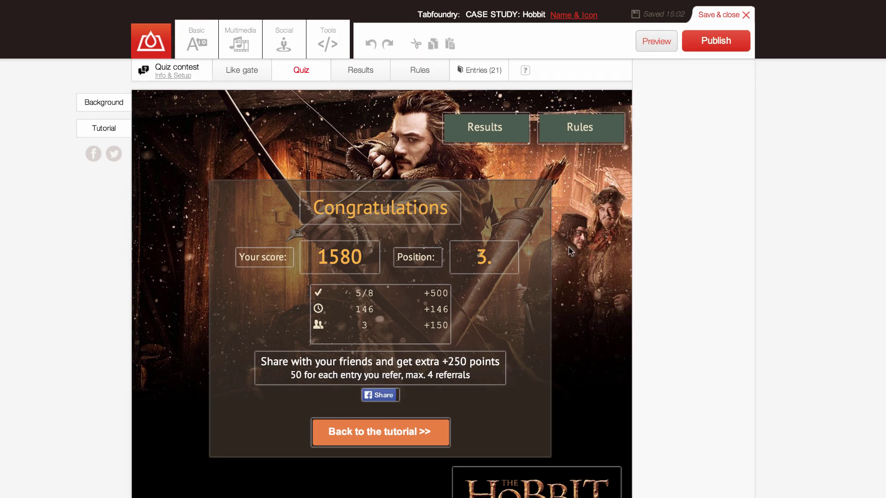
Open the contest's Results view and review the top-ranked entrants with their points and prizes.
{"action": "left_click", "coordinate": [364, 73]}
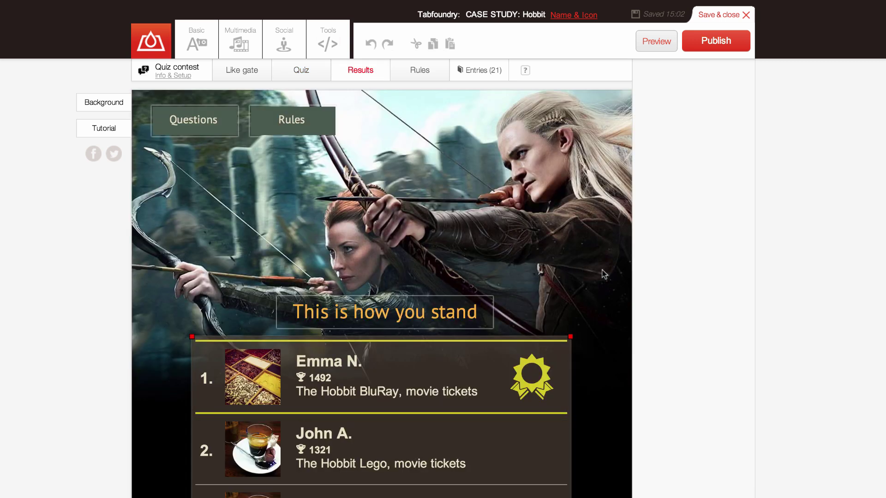
{"action": "scroll", "coordinate": [604, 274], "scroll_direction": "down", "scroll_amount": 3}
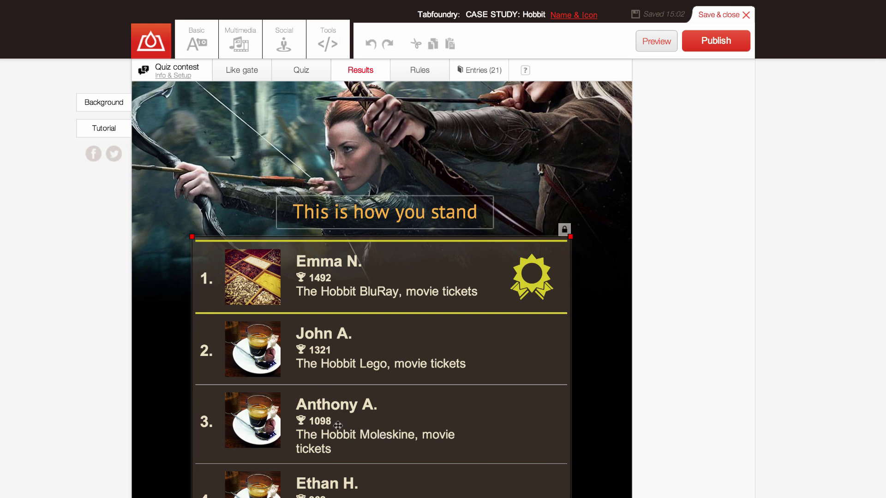
{"action": "scroll", "coordinate": [590, 404], "scroll_direction": "down", "scroll_amount": 3}
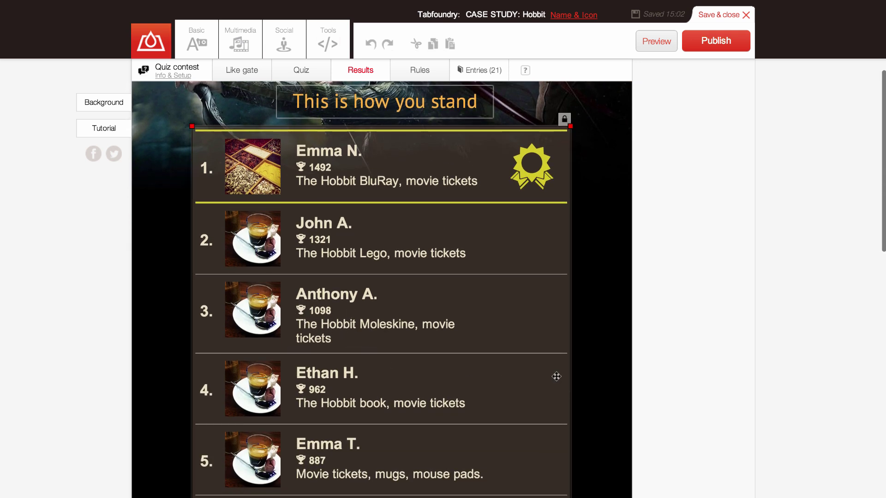
{"action": "scroll", "coordinate": [598, 369], "scroll_direction": "up", "scroll_amount": 3}
{"action": "scroll", "coordinate": [595, 364], "scroll_direction": "up", "scroll_amount": 3}
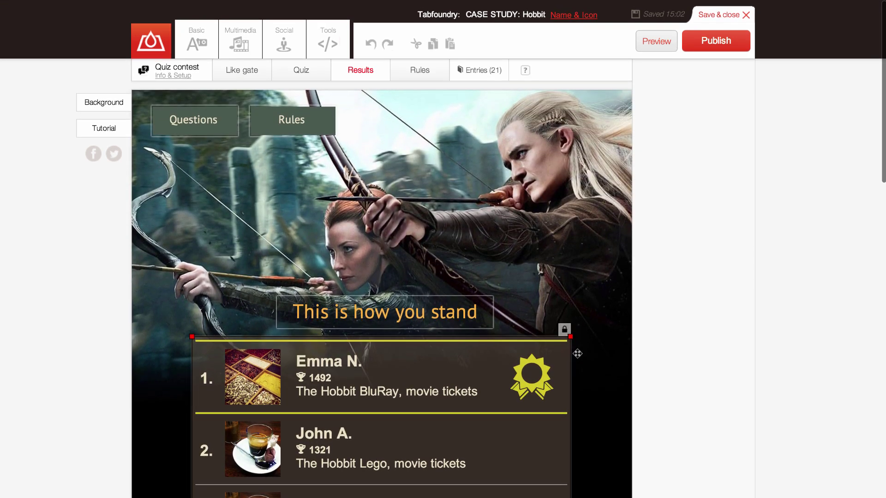
Inspect the text settings of the "This is how you stand" heading, the remaining ranking and the studio logos picture below it.
{"action": "left_click", "coordinate": [446, 309]}
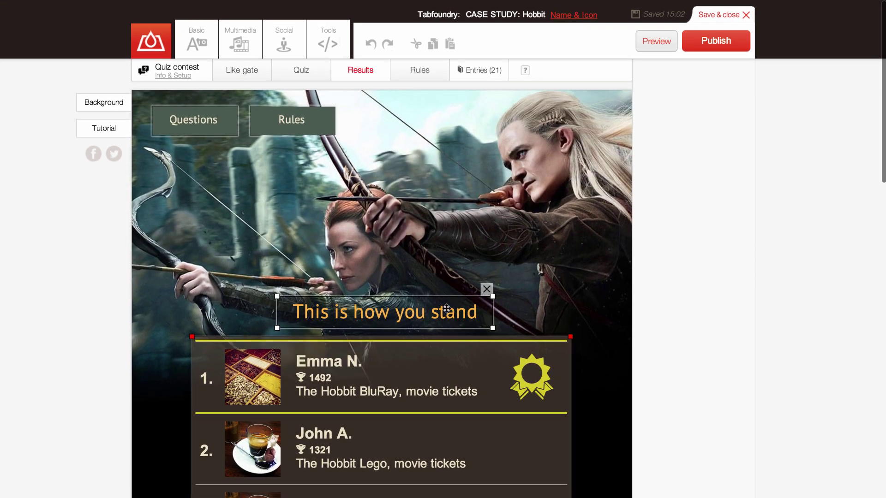
{"action": "left_click", "coordinate": [387, 311]}
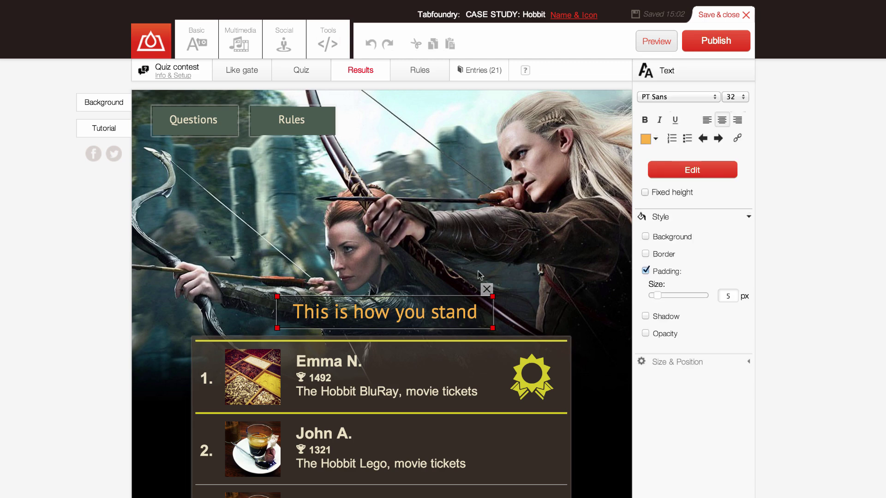
{"action": "left_click", "coordinate": [493, 264]}
{"action": "scroll", "coordinate": [585, 308], "scroll_direction": "down", "scroll_amount": 20}
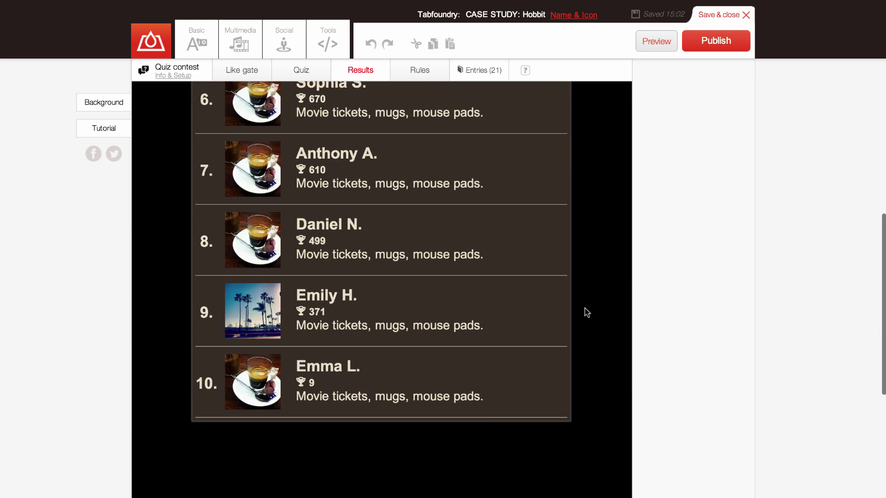
{"action": "left_click", "coordinate": [537, 415]}
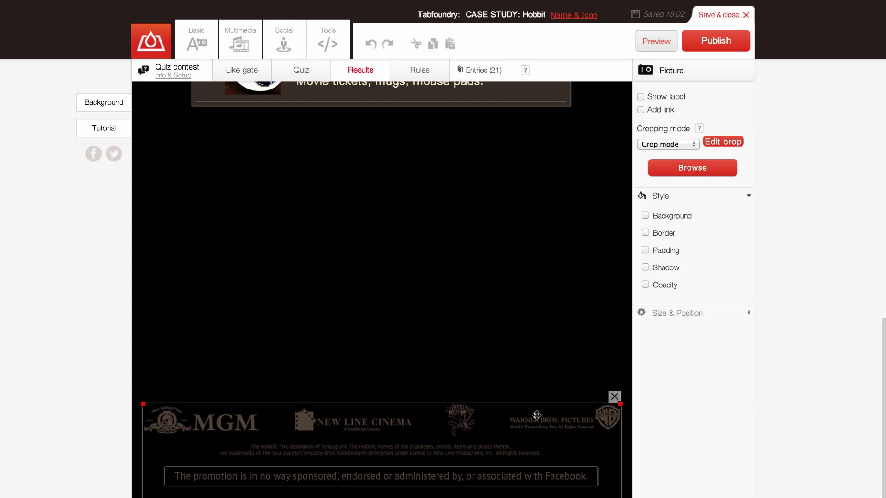
{"action": "left_click", "coordinate": [574, 298]}
{"action": "scroll", "coordinate": [582, 297], "scroll_direction": "up", "scroll_amount": 20}
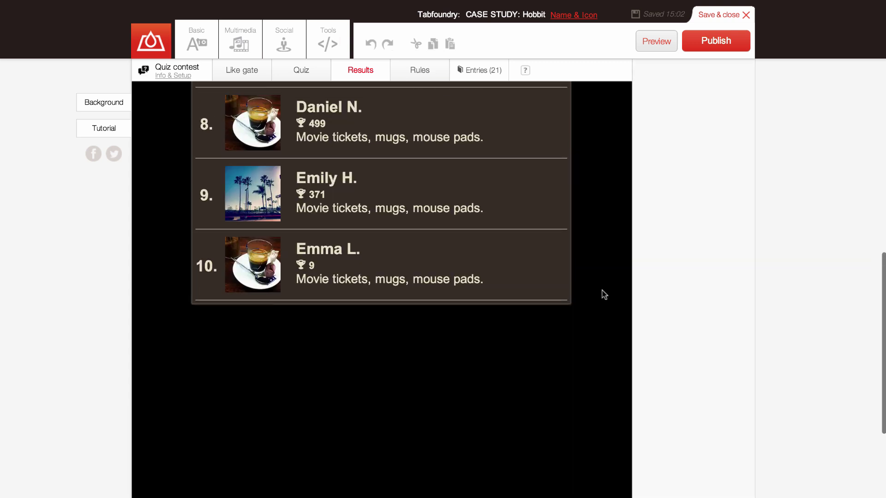
{"action": "scroll", "coordinate": [604, 294], "scroll_direction": "up", "scroll_amount": 5}
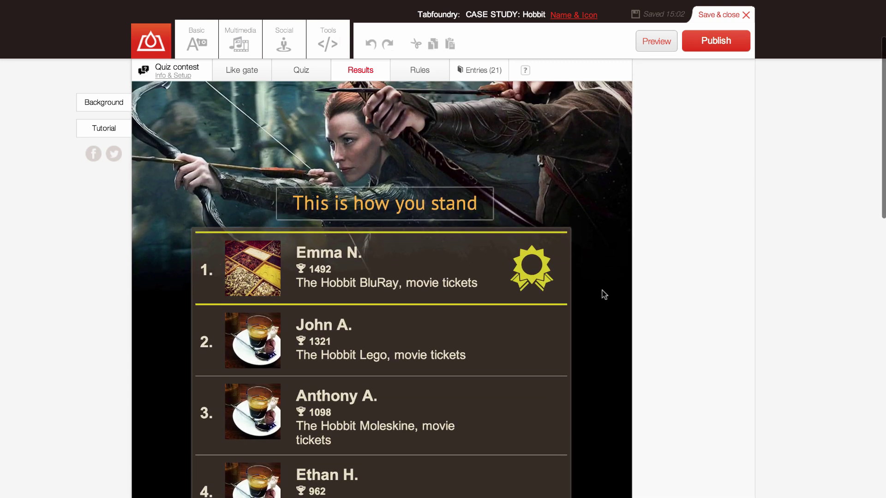
Set the results list's background opacity to 72%.
{"action": "left_click", "coordinate": [484, 346]}
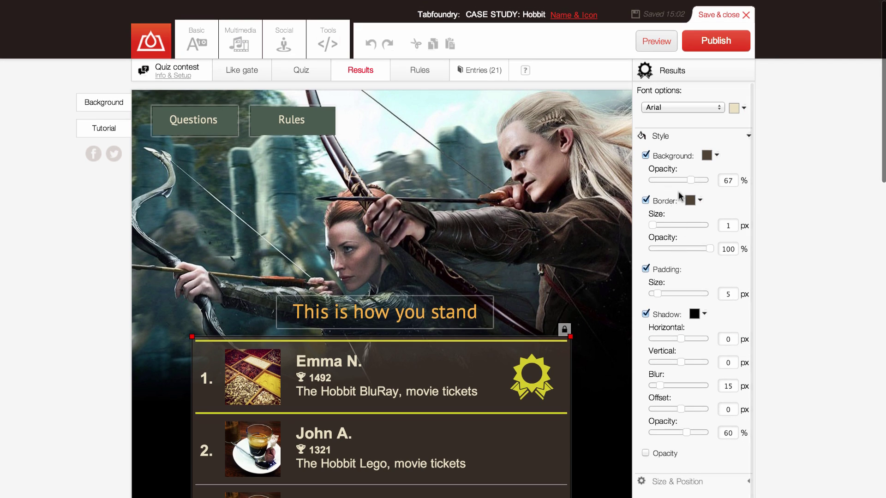
{"action": "left_click_drag", "start_coordinate": [690, 180], "coordinate": [693, 180]}
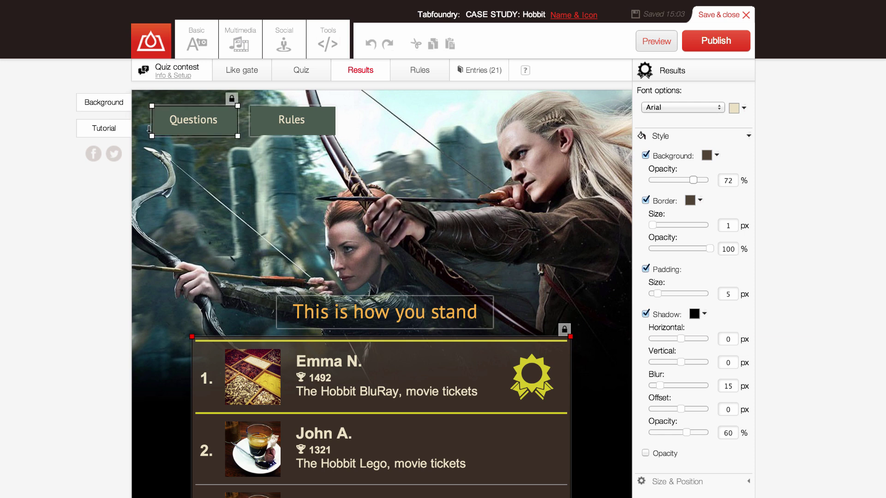
Open the settings of the Rules button on the Results view and shift the button slightly to the right.
{"action": "left_click", "coordinate": [245, 132]}
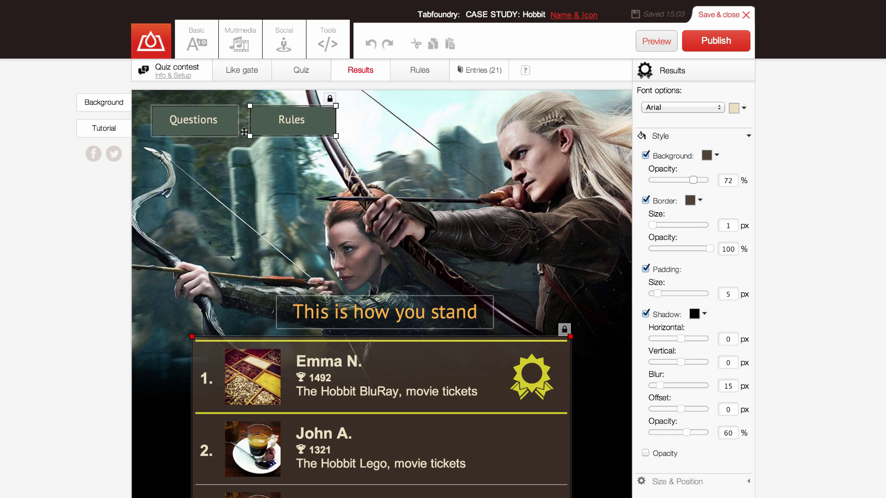
{"action": "left_click", "coordinate": [306, 126]}
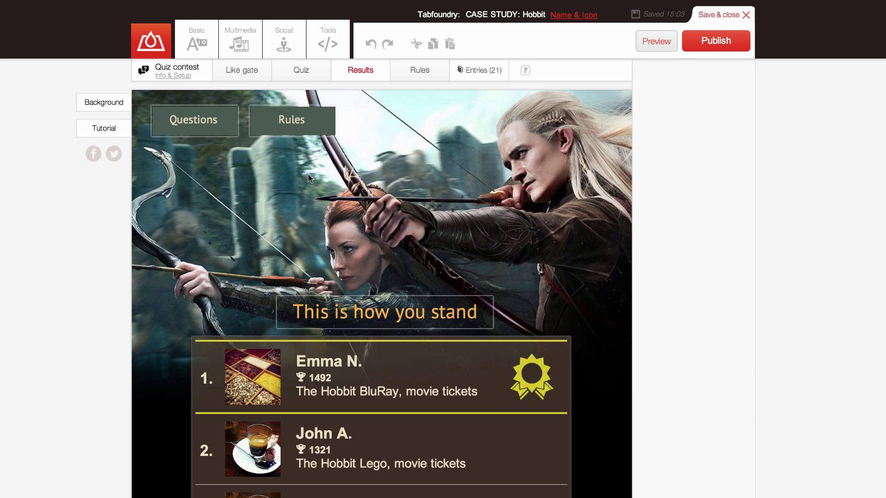
{"action": "left_click", "coordinate": [316, 122]}
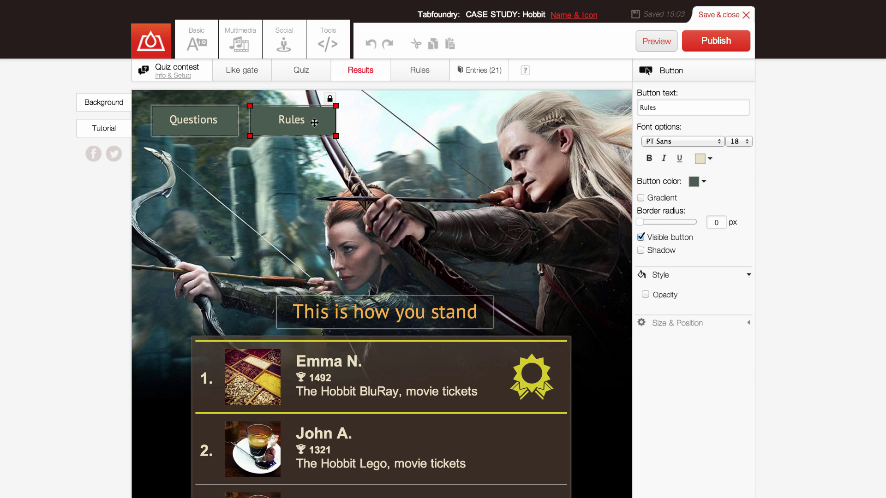
{"action": "mouse_move", "coordinate": [305, 121]}
{"action": "left_mouse_down"}
{"action": "mouse_move", "coordinate": [453, 143]}
{"action": "mouse_move", "coordinate": [318, 122]}
{"action": "left_mouse_up"}
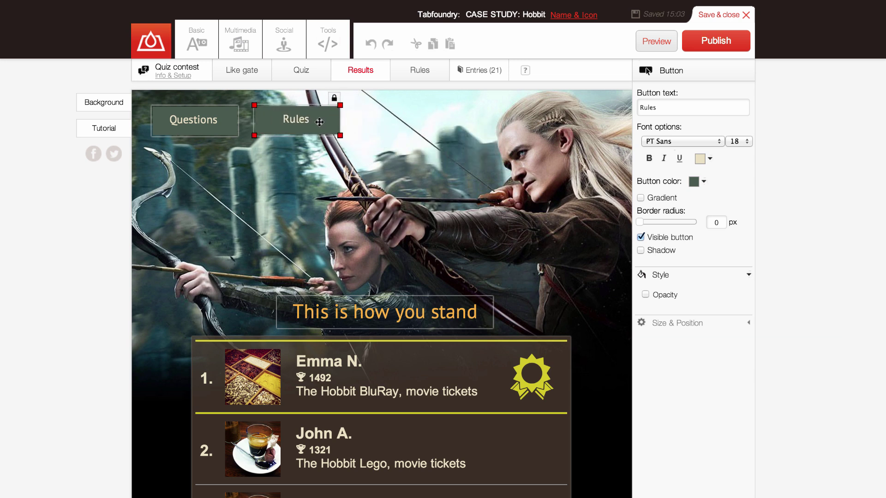
{"action": "left_click", "coordinate": [400, 158]}
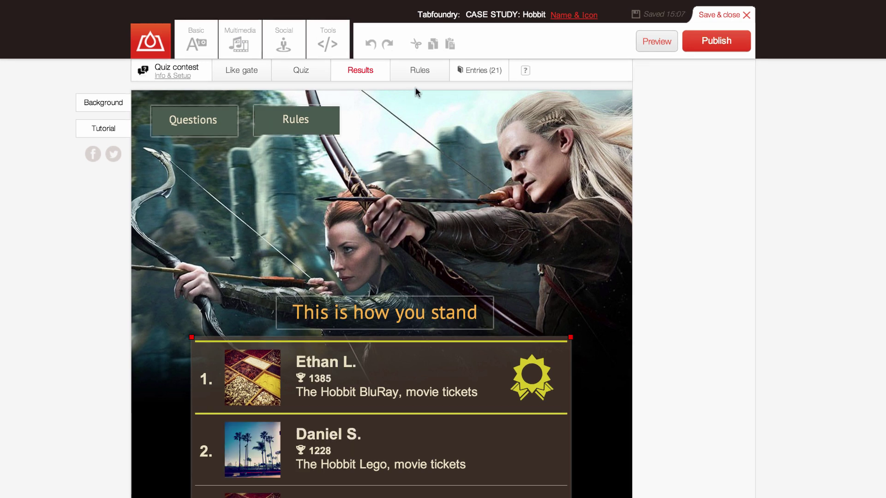
Open the contest's Rules view and inspect the settings of the rules text, the Hobbit logo and the release-date picture.
{"action": "left_click", "coordinate": [423, 75]}
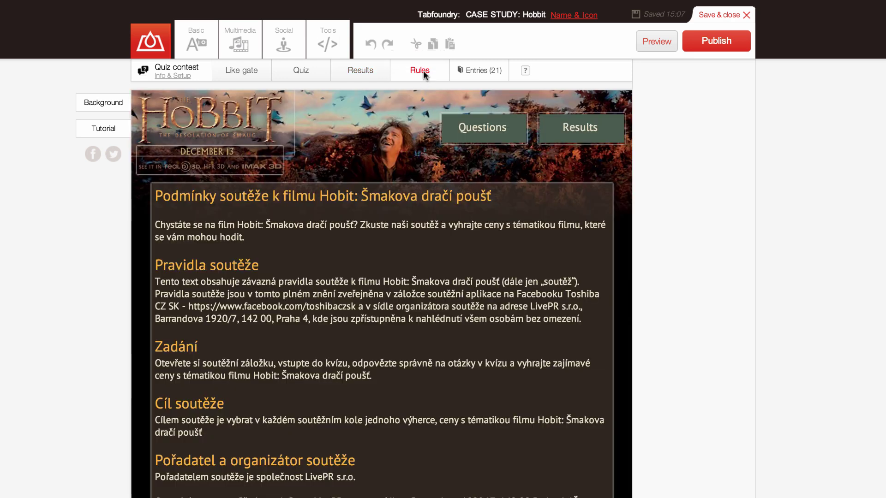
{"action": "left_click", "coordinate": [398, 231]}
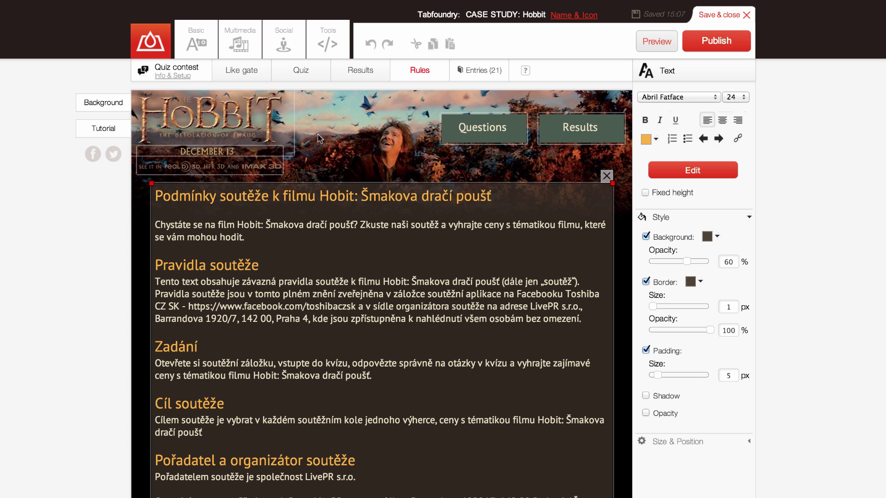
{"action": "left_click", "coordinate": [238, 118]}
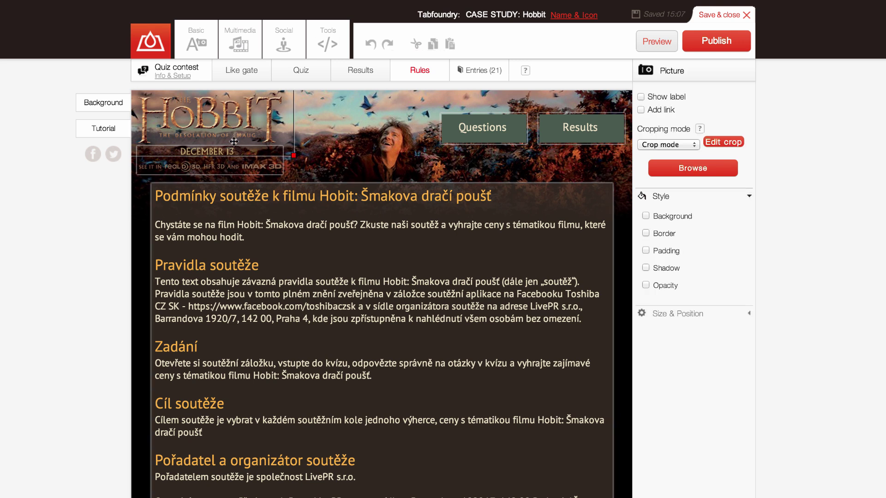
{"action": "left_click", "coordinate": [235, 159]}
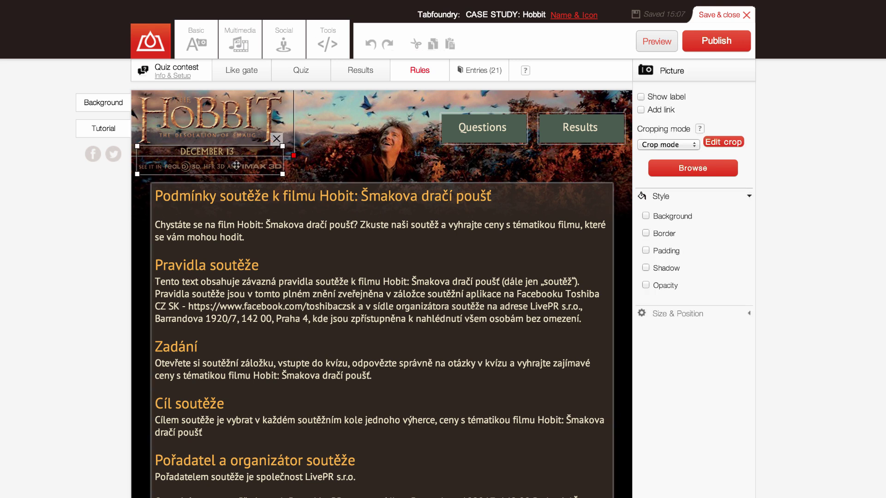
{"action": "left_click", "coordinate": [373, 152]}
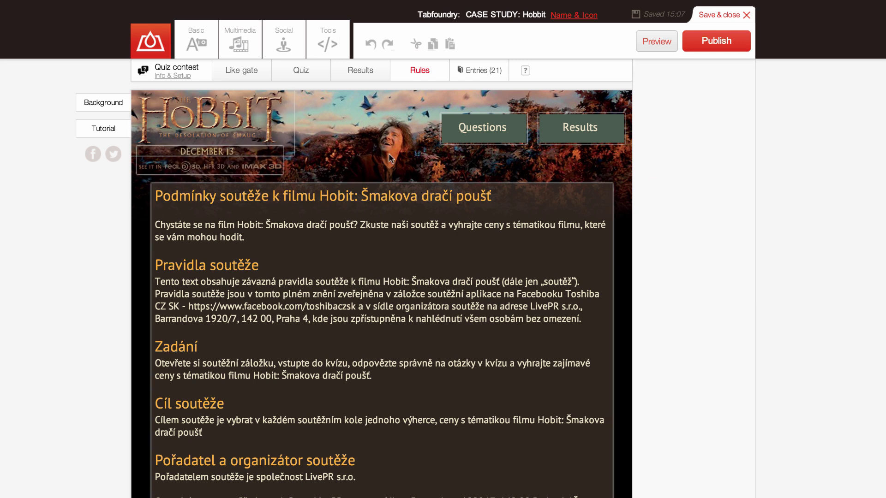
Inspect the settings of the Questions button on the Rules view and open the contest's entries.
{"action": "left_click", "coordinate": [484, 134]}
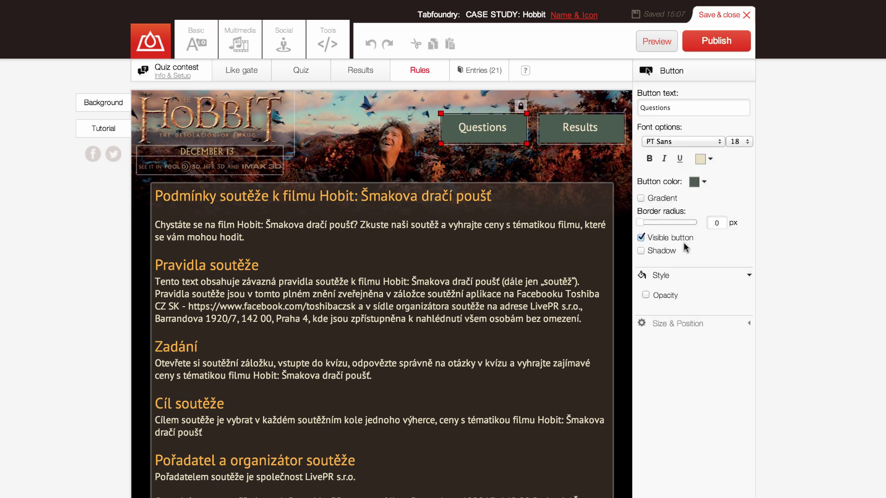
{"action": "left_click", "coordinate": [377, 143]}
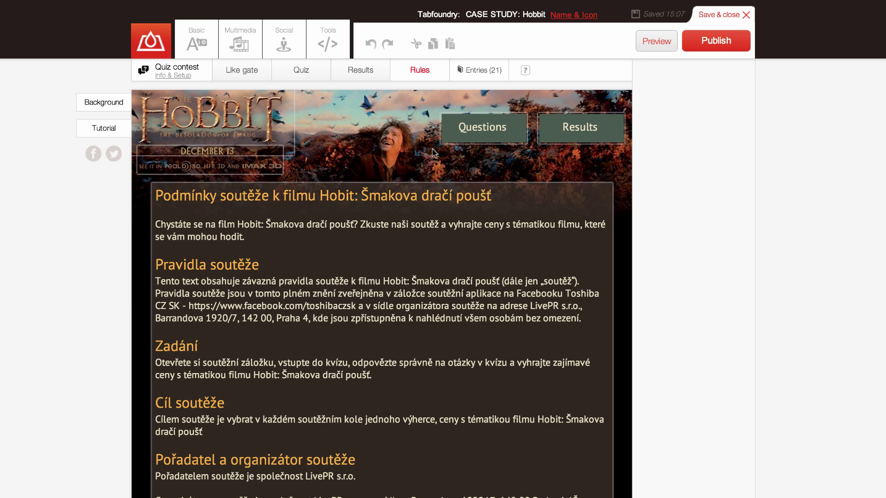
{"action": "left_click", "coordinate": [481, 73]}
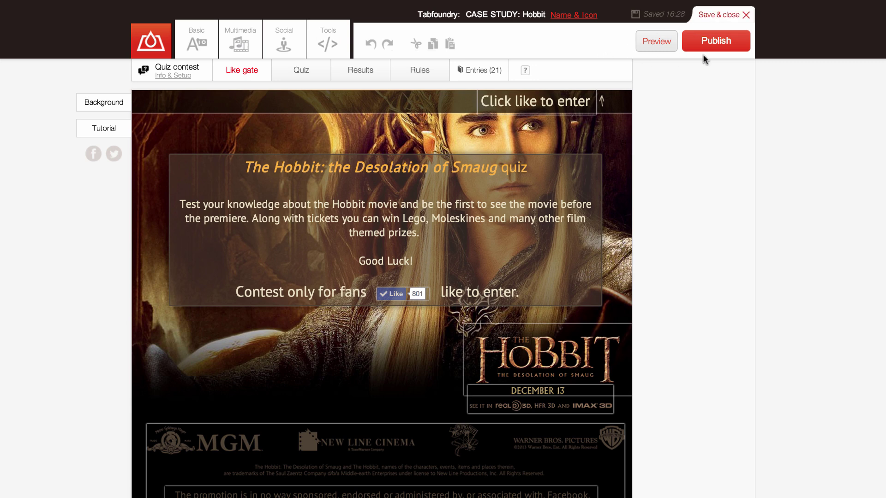
Preview the Like gate as it appears on Facebook, look through the whole page and close the preview.
{"action": "left_click", "coordinate": [656, 43]}
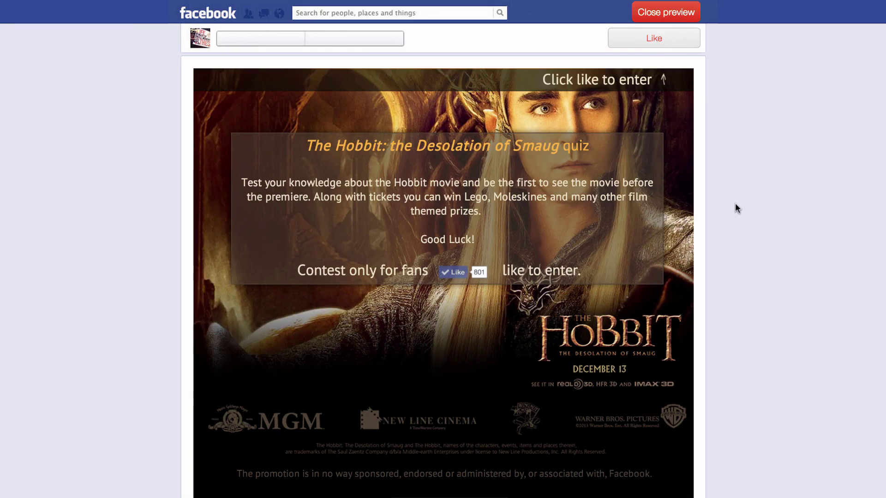
{"action": "scroll", "coordinate": [735, 204], "scroll_direction": "down", "scroll_amount": 5}
{"action": "scroll", "coordinate": [735, 204], "scroll_direction": "up", "scroll_amount": 5}
{"action": "left_click", "coordinate": [663, 14]}
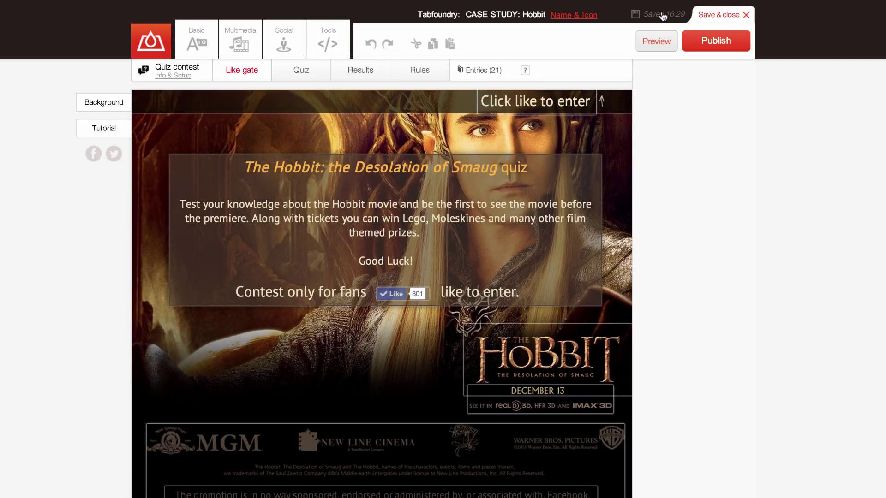